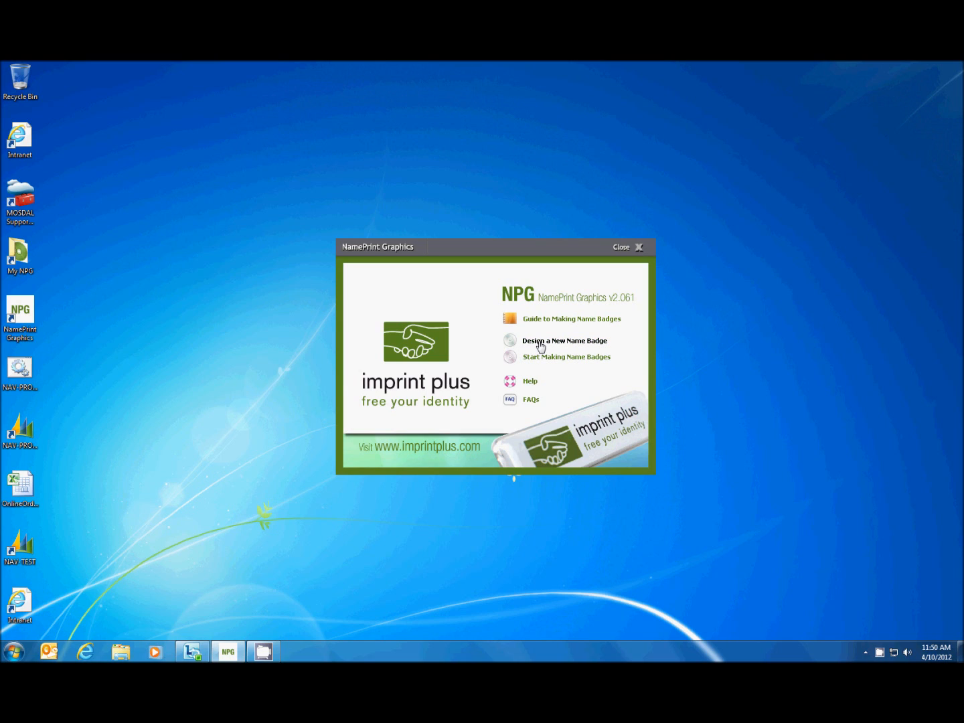
# Start a new name badge design and keep its size as product code MD, Medium Badges (1.00 x 3.00).
pyautogui.click(550, 344)
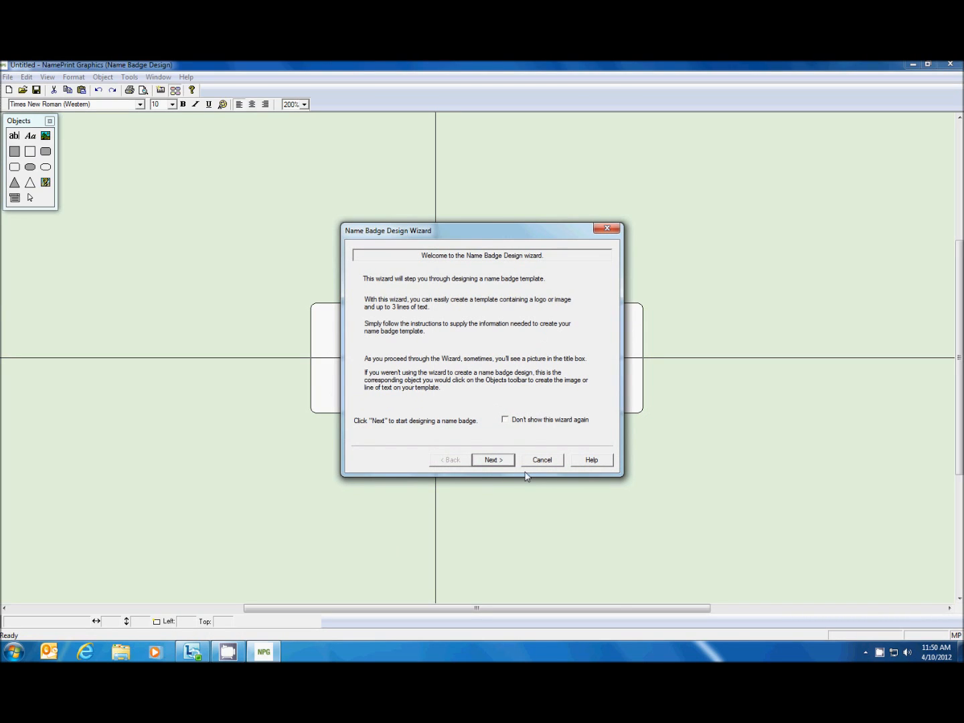
pyautogui.click(491, 462)
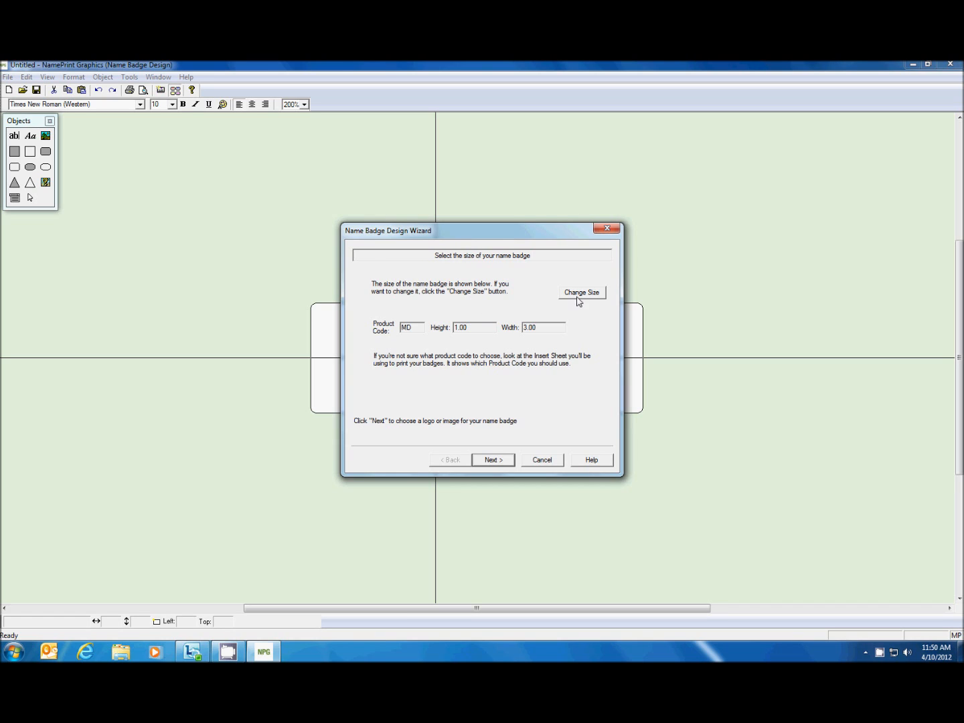
pyautogui.doubleClick(405, 327)
pyautogui.click(416, 329)
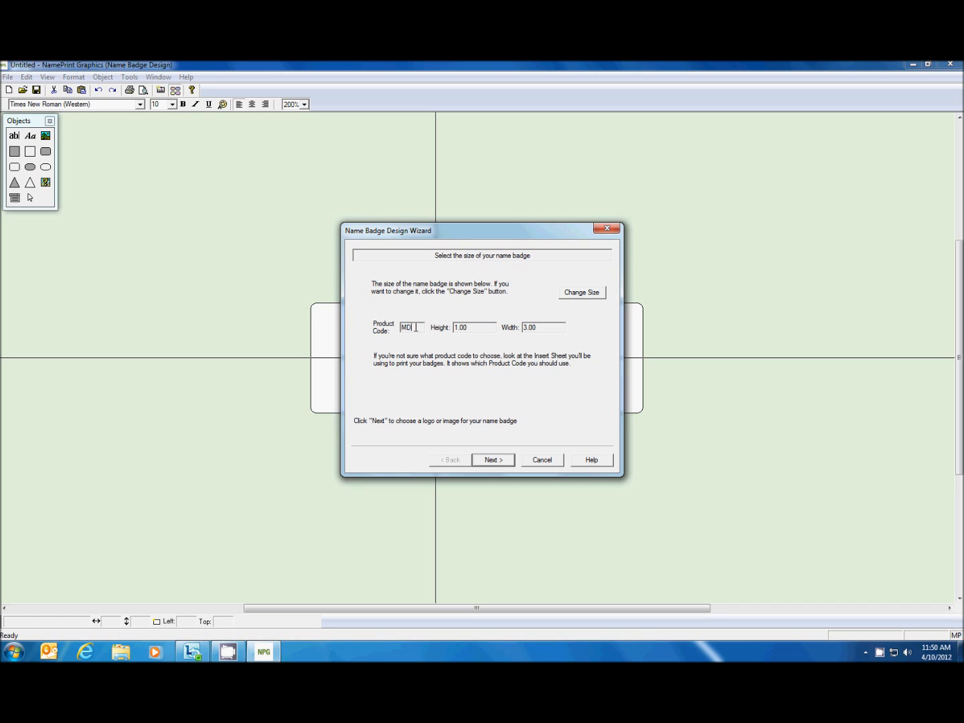
pyautogui.click(582, 293)
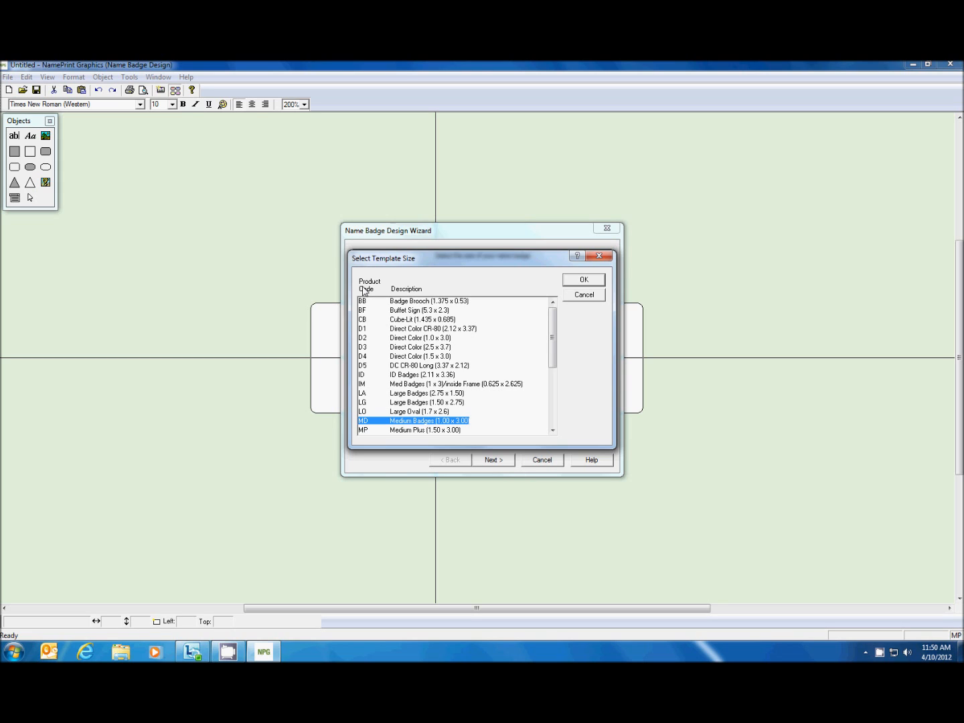
pyautogui.click(370, 414)
pyautogui.click(366, 422)
pyautogui.scroll(-2, 365, 379)
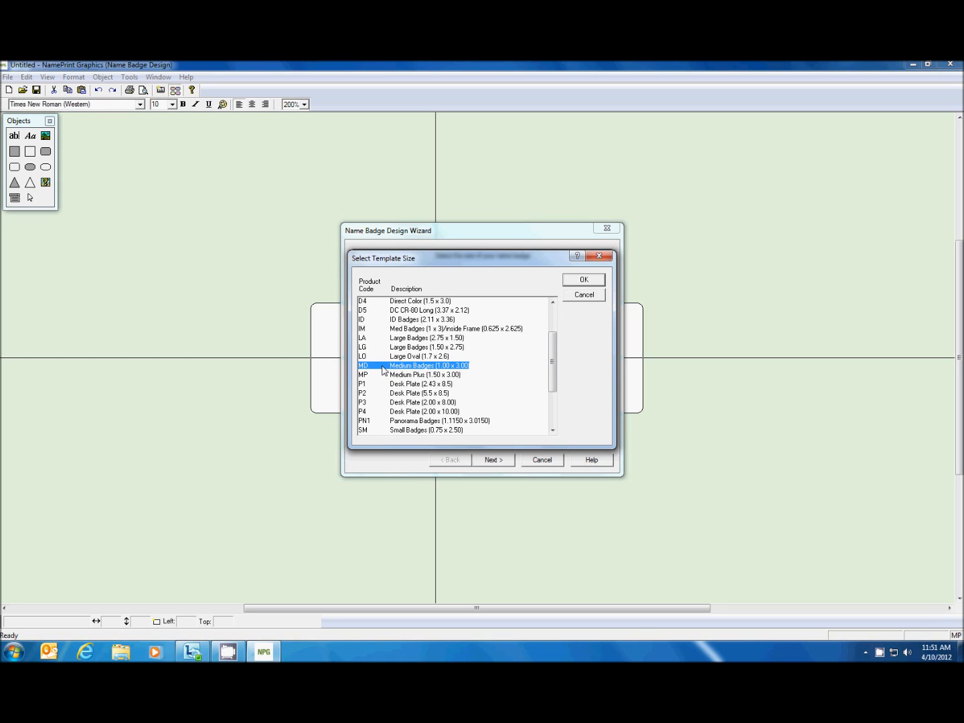
pyautogui.click(591, 280)
pyautogui.click(494, 460)
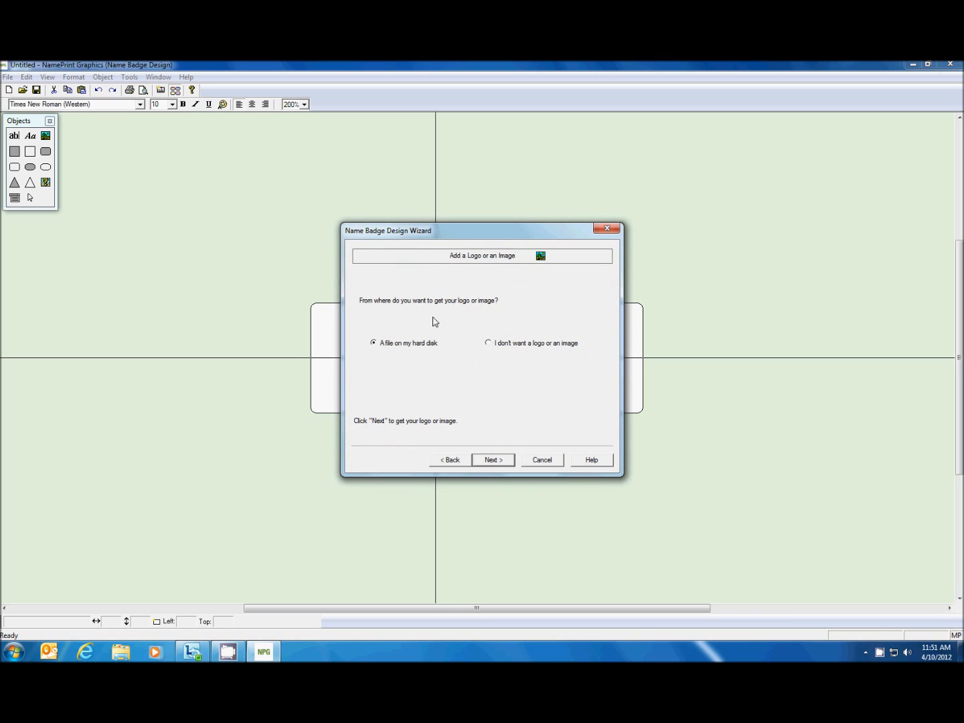
# Add the logo file ImprintPlus.gif from the Pictures library and place it in the badge's Left position.
pyautogui.click(488, 345)
pyautogui.click(491, 462)
pyautogui.click(552, 280)
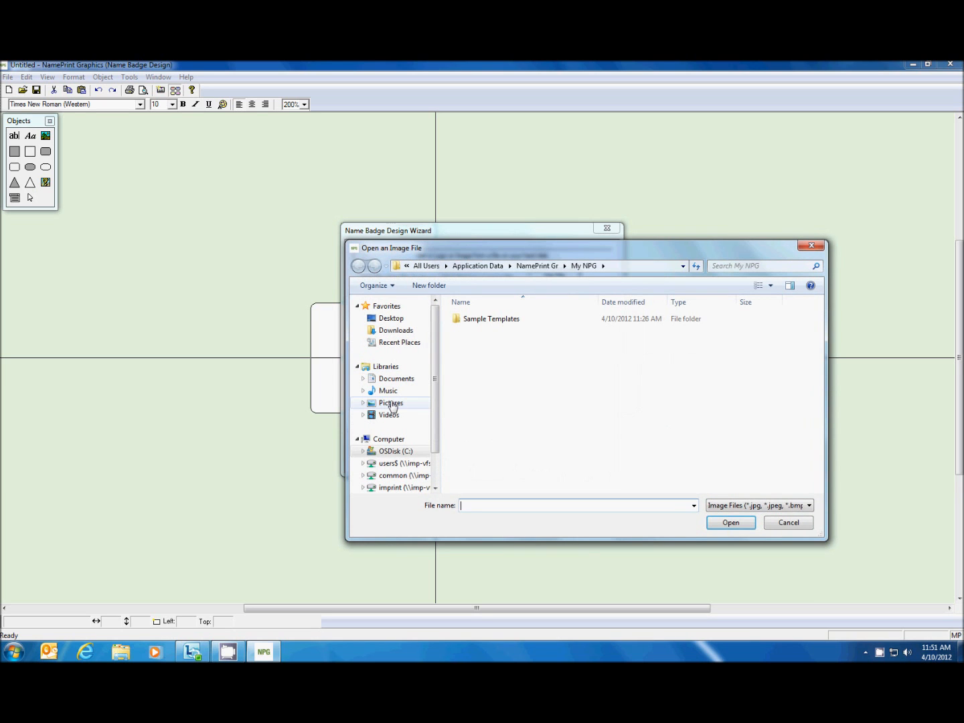
pyautogui.click(393, 405)
pyautogui.doubleClick(535, 365)
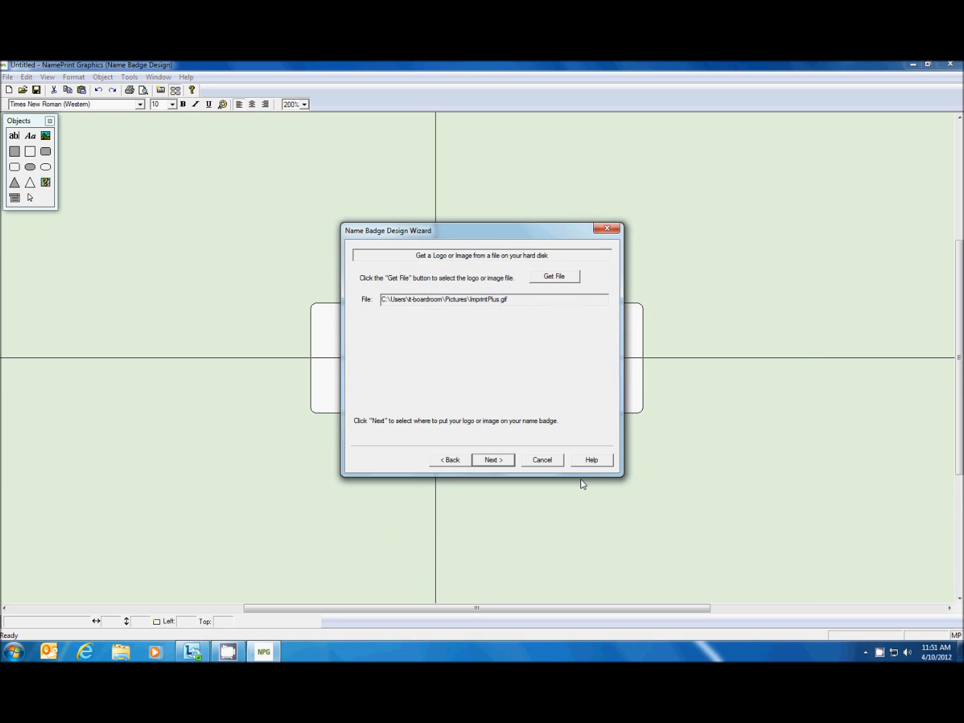
pyautogui.click(493, 459)
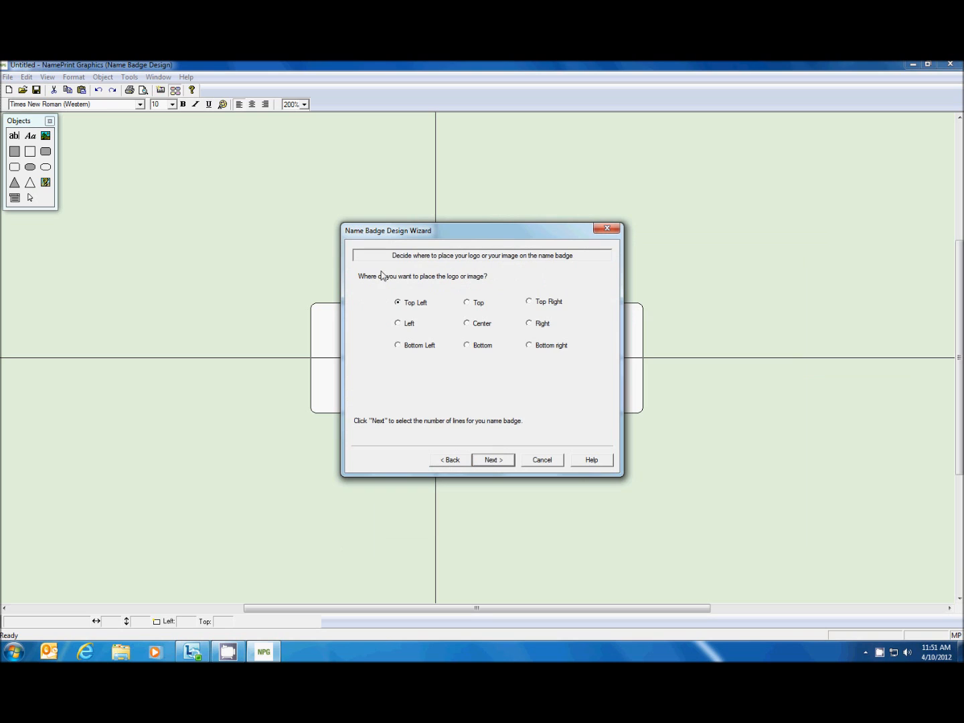
pyautogui.click(399, 324)
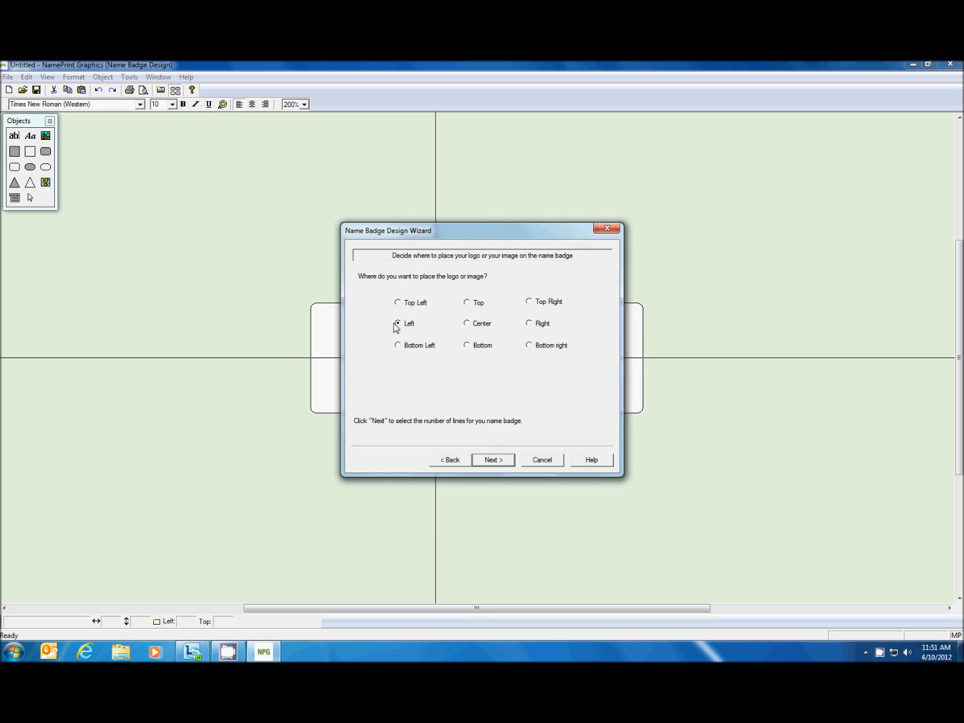
pyautogui.click(493, 461)
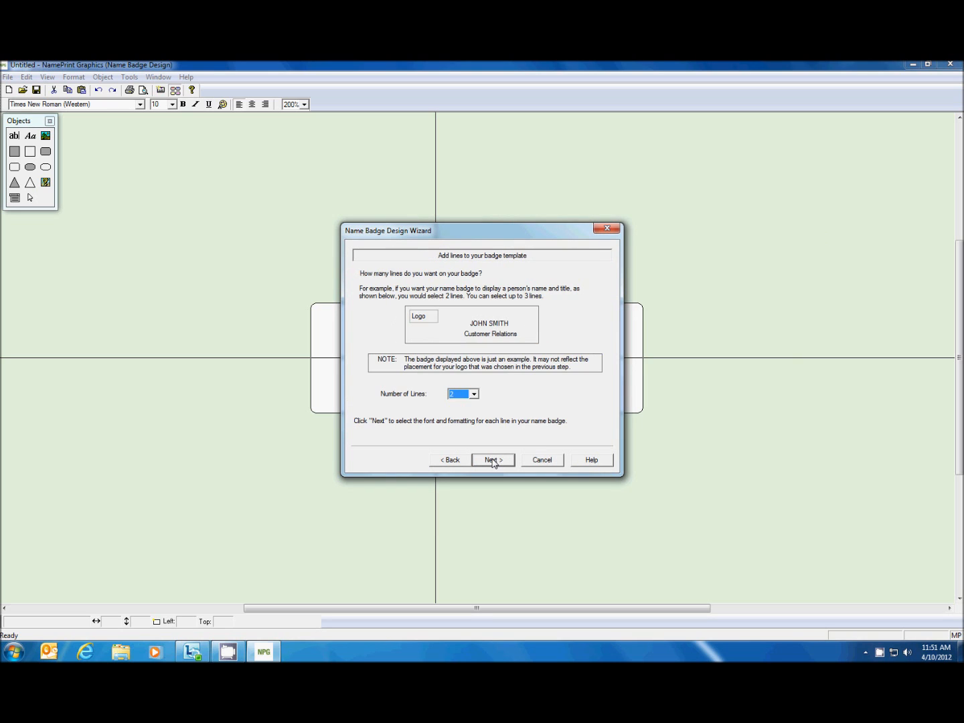
# Set the number of text lines on the badge to 2.
pyautogui.click(473, 395)
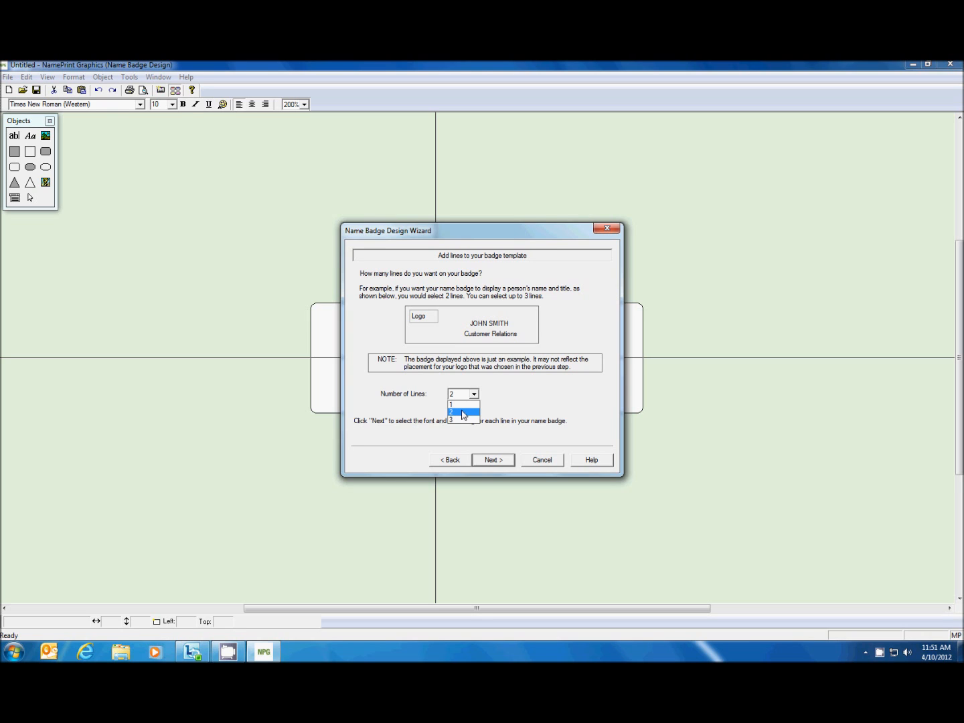
pyautogui.click(462, 413)
pyautogui.click(496, 461)
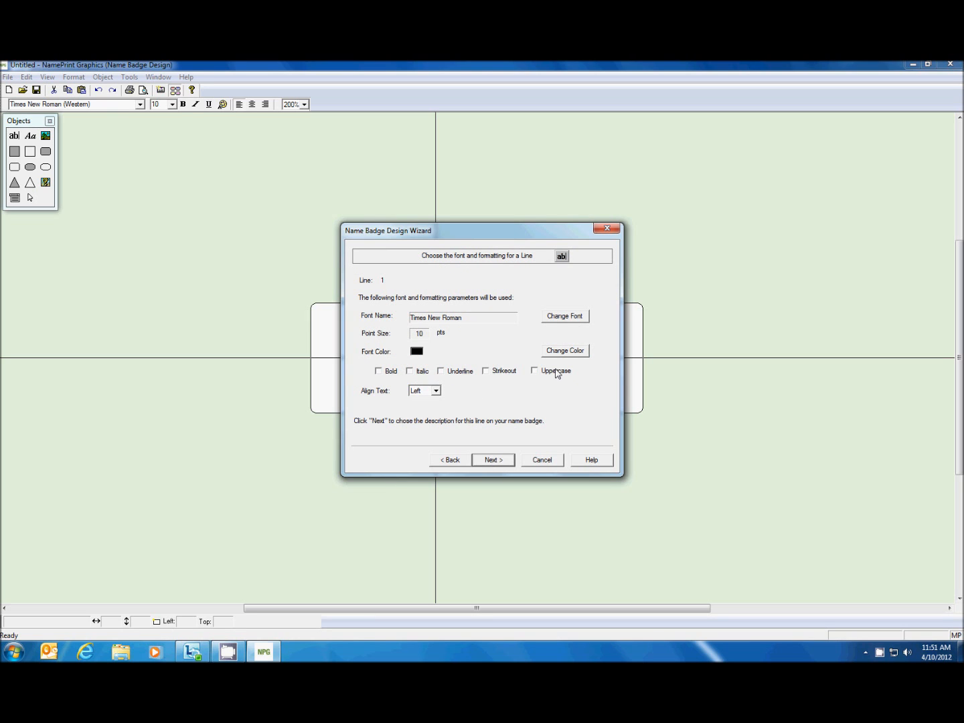
# Format line 1 as bold 14 pt text and give it the description "Name".
pyautogui.click(553, 317)
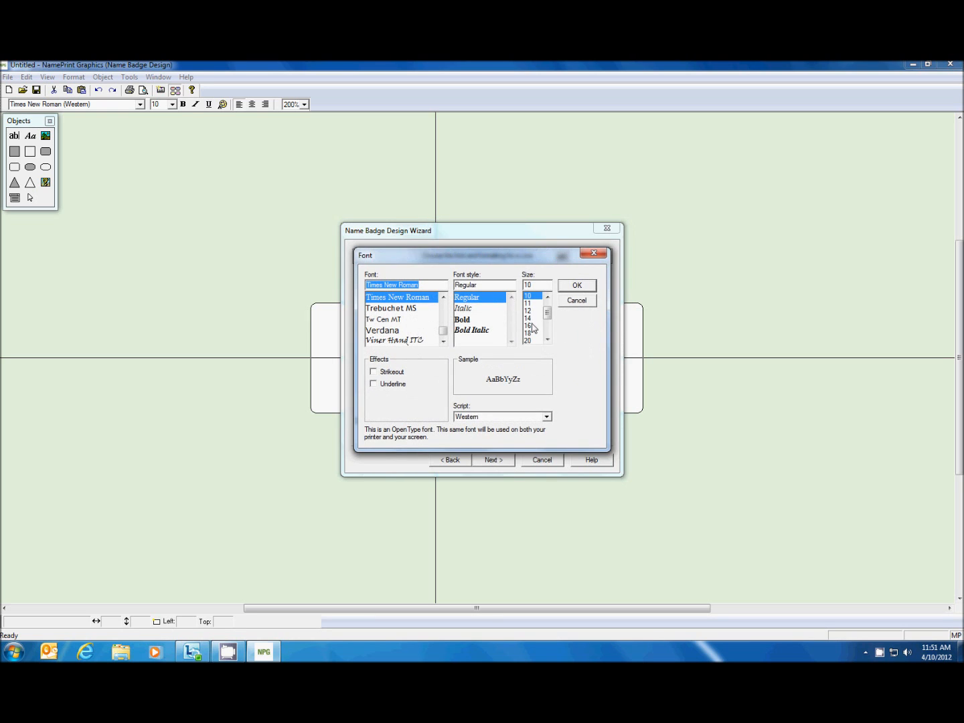
pyautogui.click(532, 319)
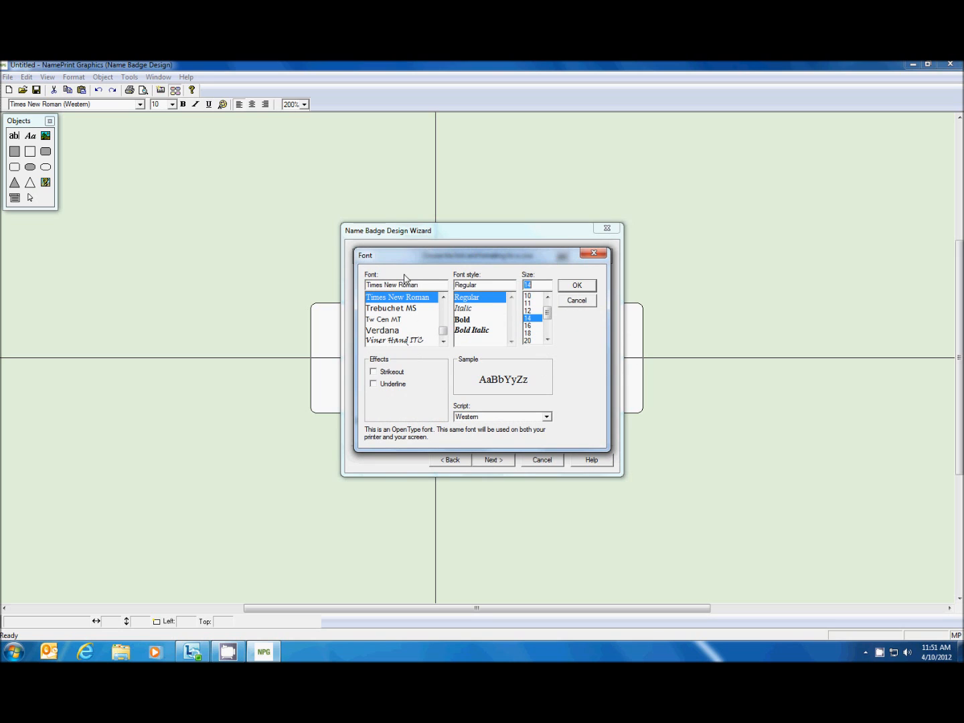
pyautogui.click(470, 321)
pyautogui.click(576, 287)
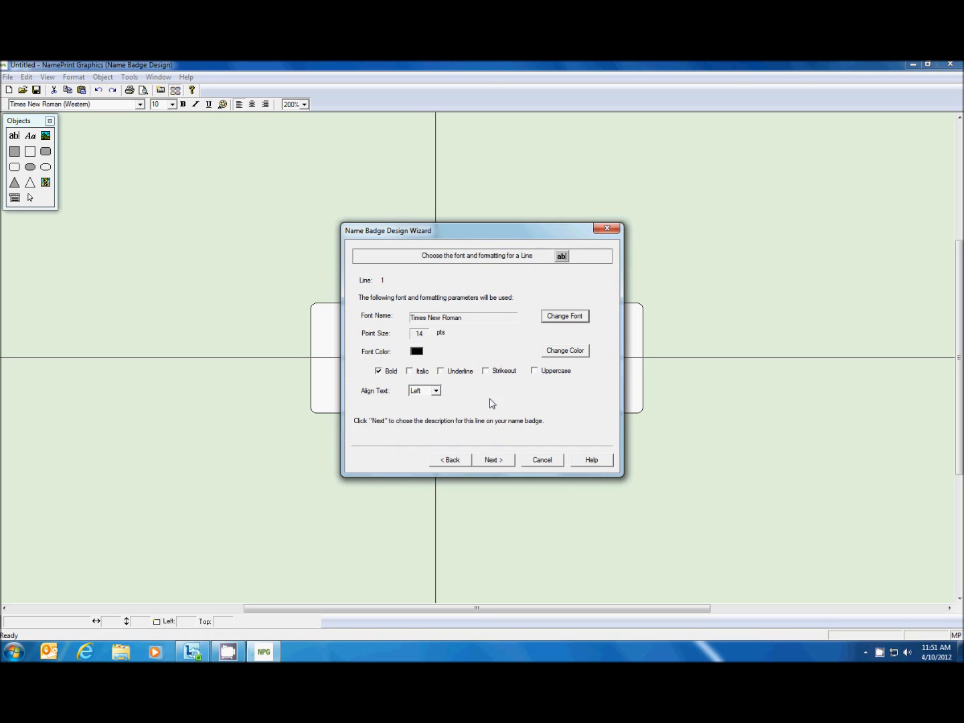
pyautogui.click(493, 459)
pyautogui.write('Name')
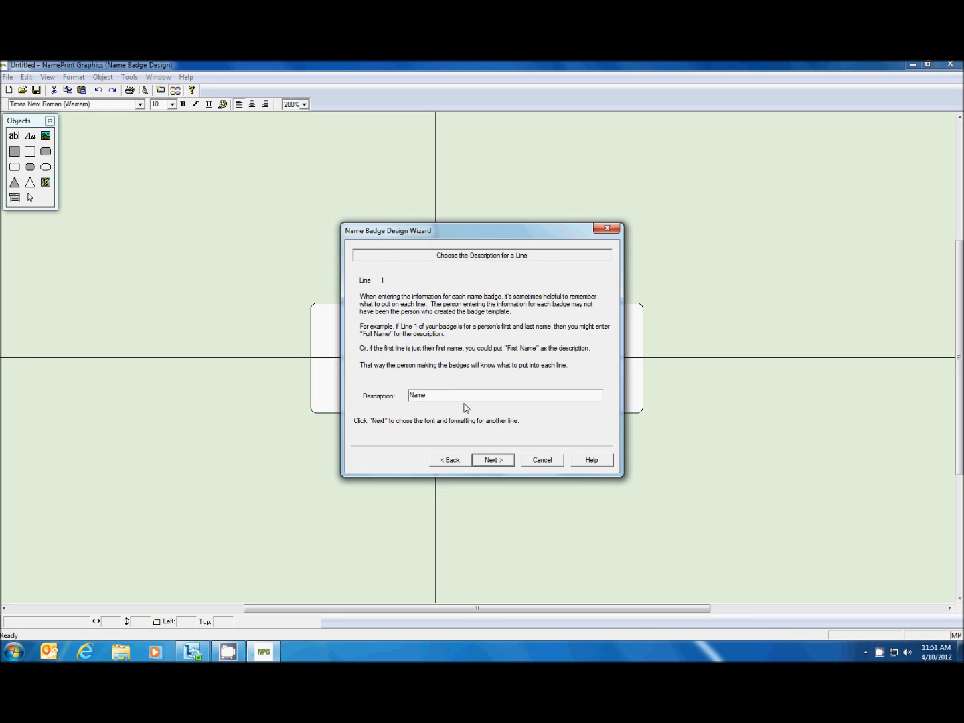
pyautogui.click(492, 461)
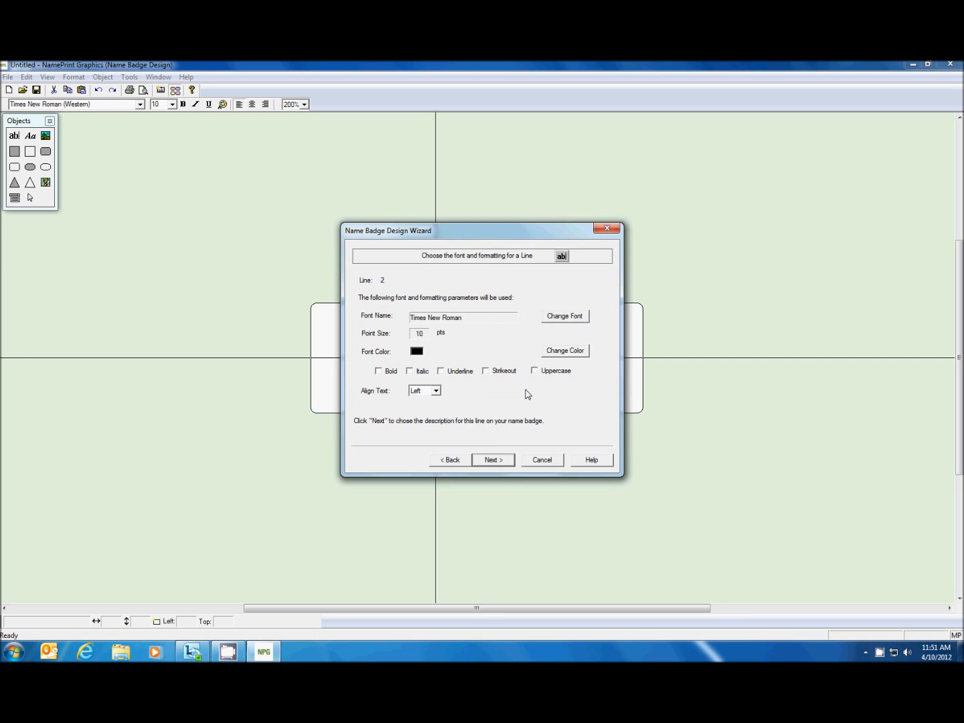
# Format line 2 as regular 11 pt text and give it the description "Title".
pyautogui.click(557, 316)
pyautogui.click(476, 298)
pyautogui.click(533, 304)
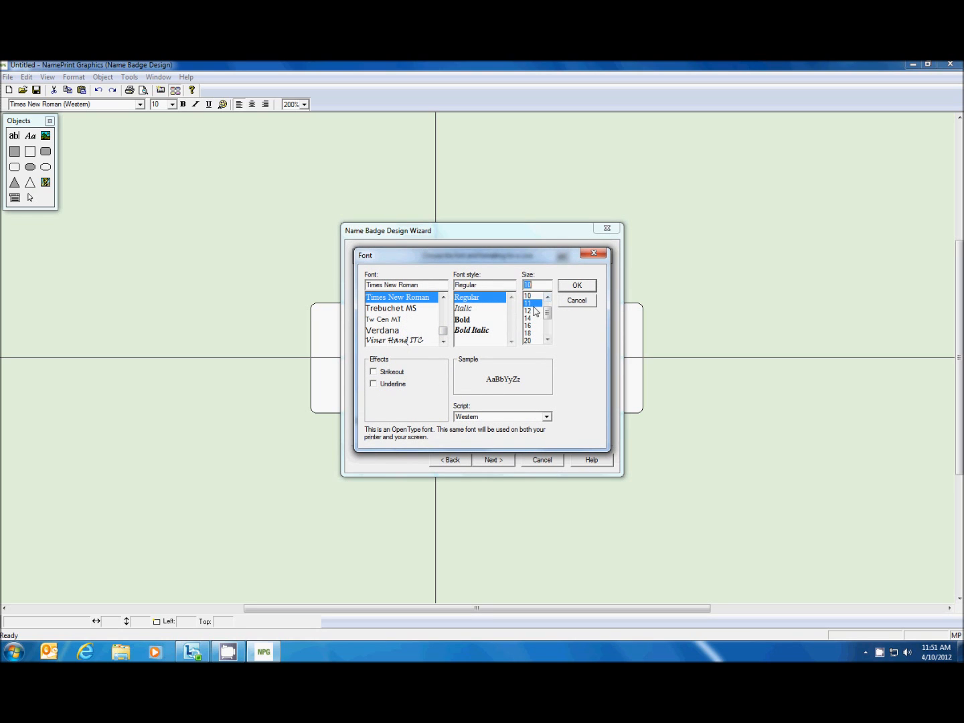
pyautogui.click(572, 286)
pyautogui.click(497, 461)
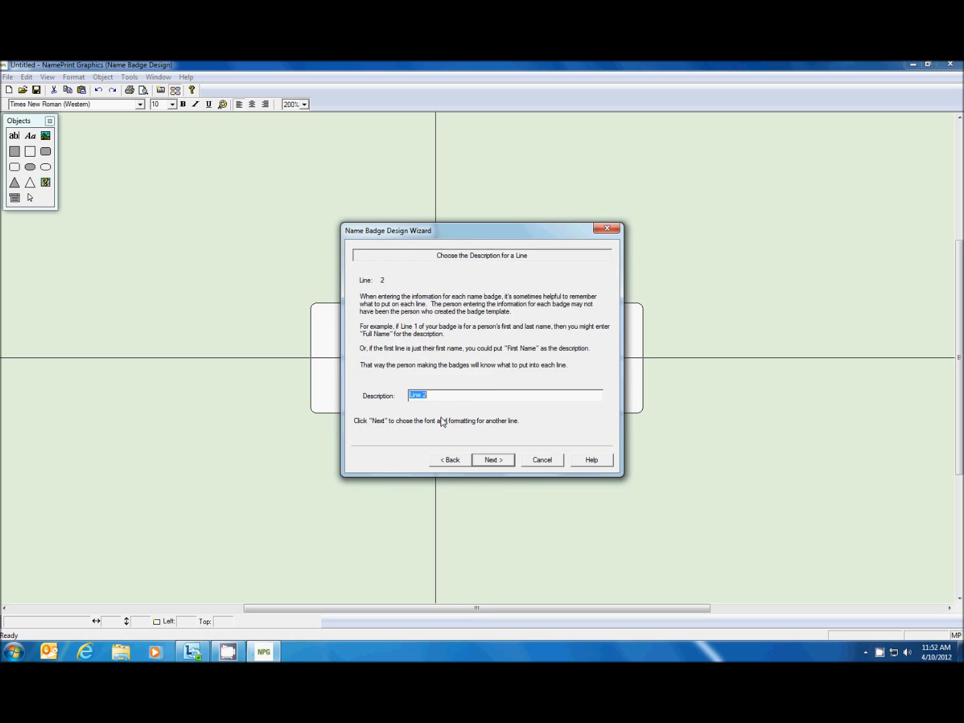
pyautogui.write('Title')
pyautogui.click(494, 462)
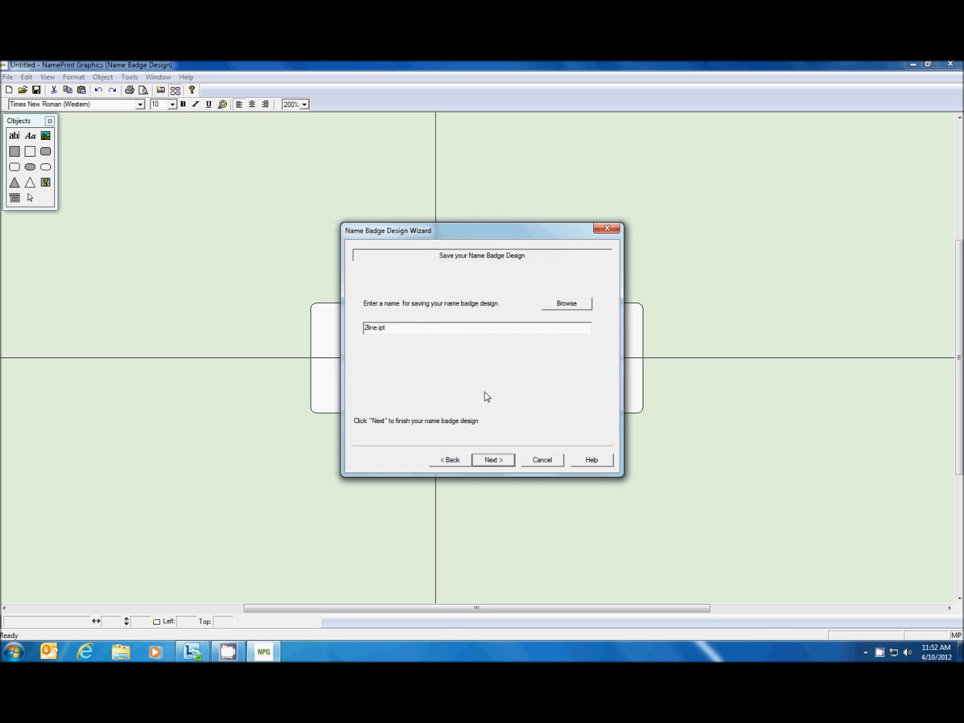
# Save the badge design as "Imprint 2-line" and finish the design wizard.
pyautogui.write('Imprint 2-line')
pyautogui.click(489, 461)
pyautogui.click(493, 462)
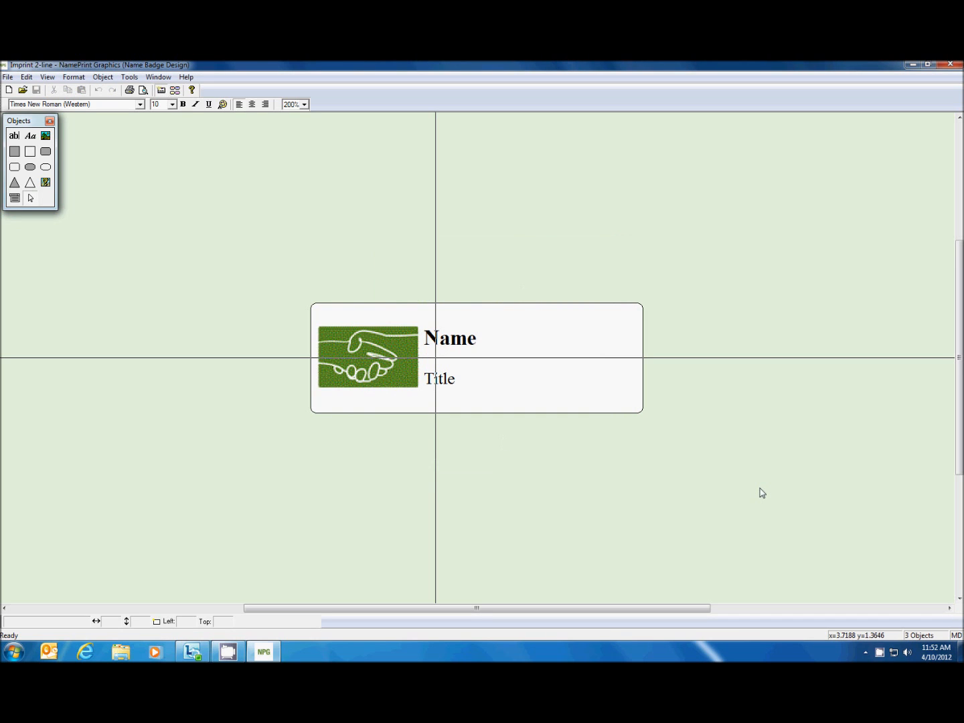
# Try moving the Name line freehand, undo that move, and nudge the line slightly to the right.
pyautogui.click(450, 345)
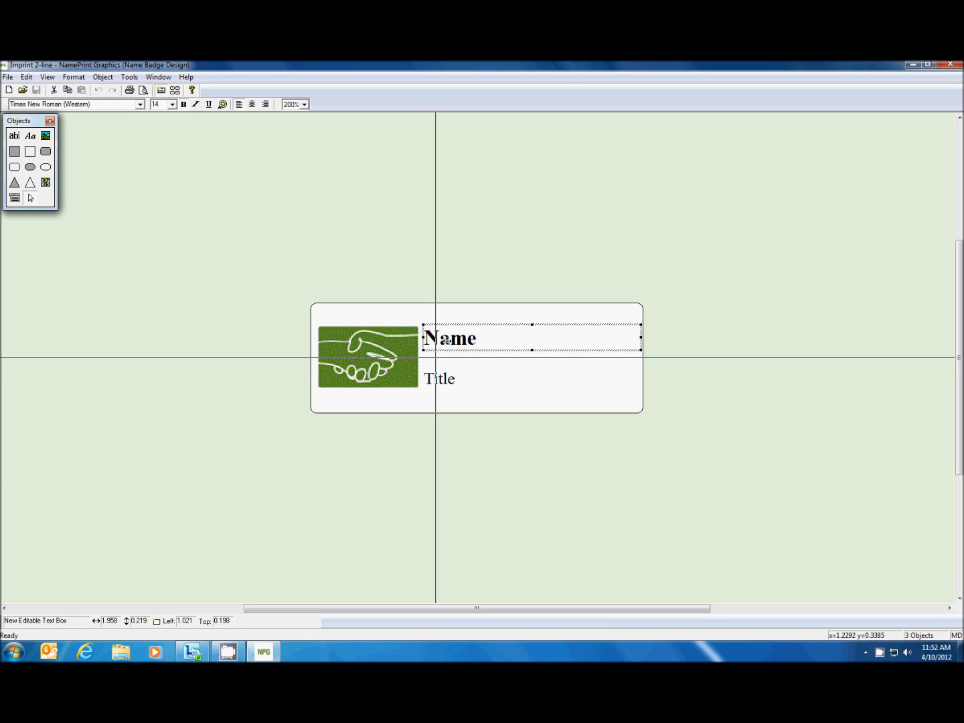
pyautogui.moveTo(474, 347); pyautogui.dragTo(450, 355)
pyautogui.hotkey('ctrl', 'z')
pyautogui.press('Right')
pyautogui.press('Left')
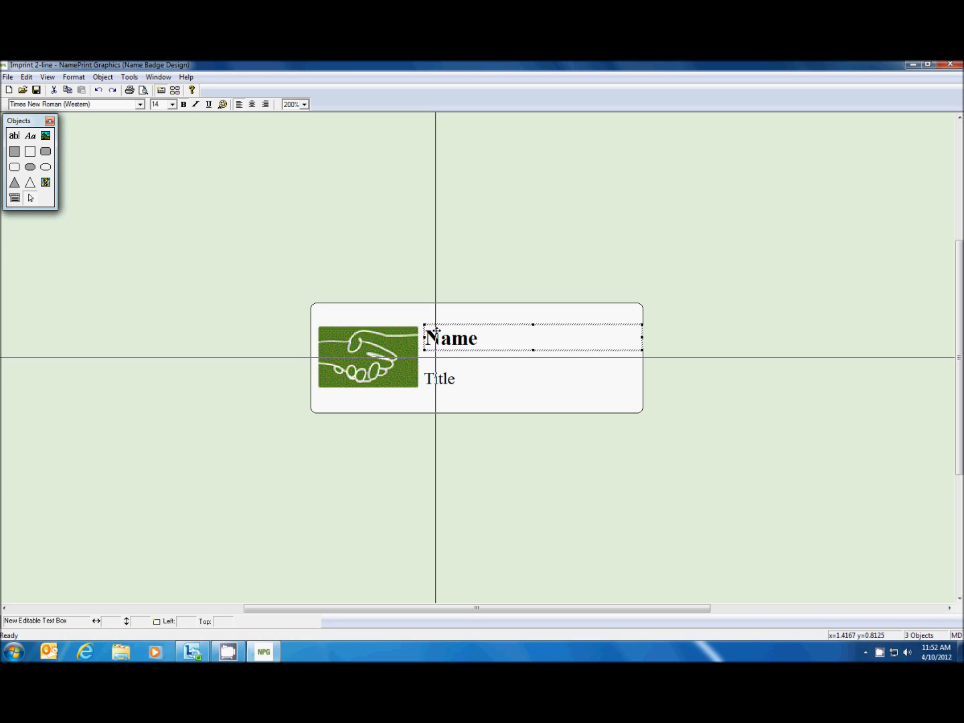
# Nudge the Title line upward to a top position of about 0.427, directly beneath the Name line.
pyautogui.click(441, 391)
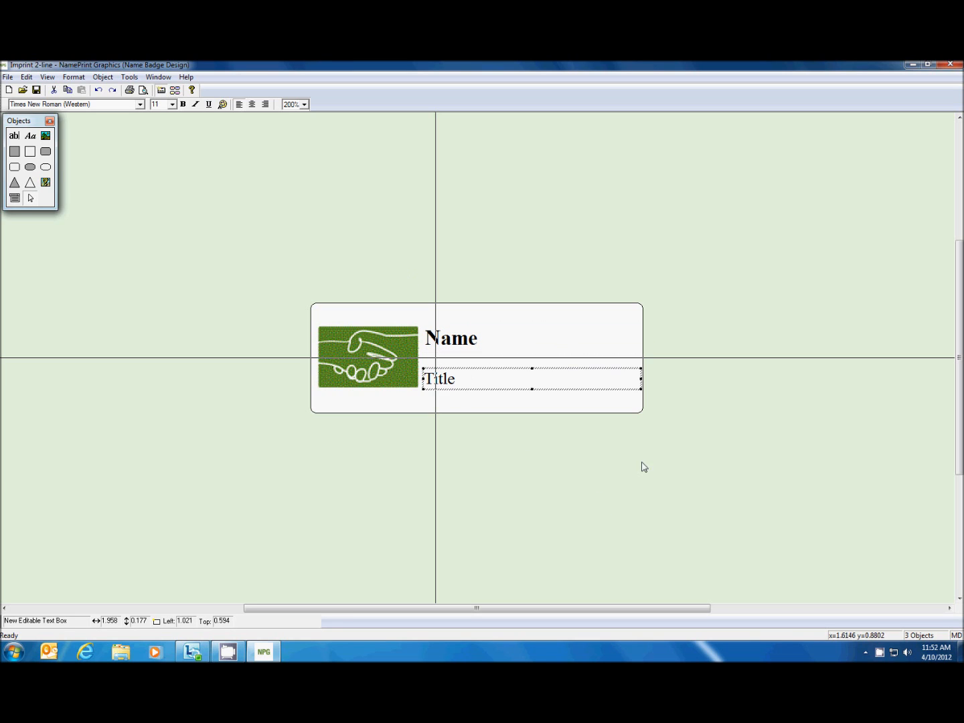
pyautogui.press('Up')
pyautogui.press('Up')
pyautogui.press('Up')
pyautogui.press('Up')
pyautogui.press('Up')
pyautogui.press('Up')
pyautogui.press('Up')
pyautogui.press('Up')
pyautogui.press('Up')
pyautogui.press('Up')
pyautogui.press('Up')
pyautogui.press('Up')
pyautogui.press('Up')
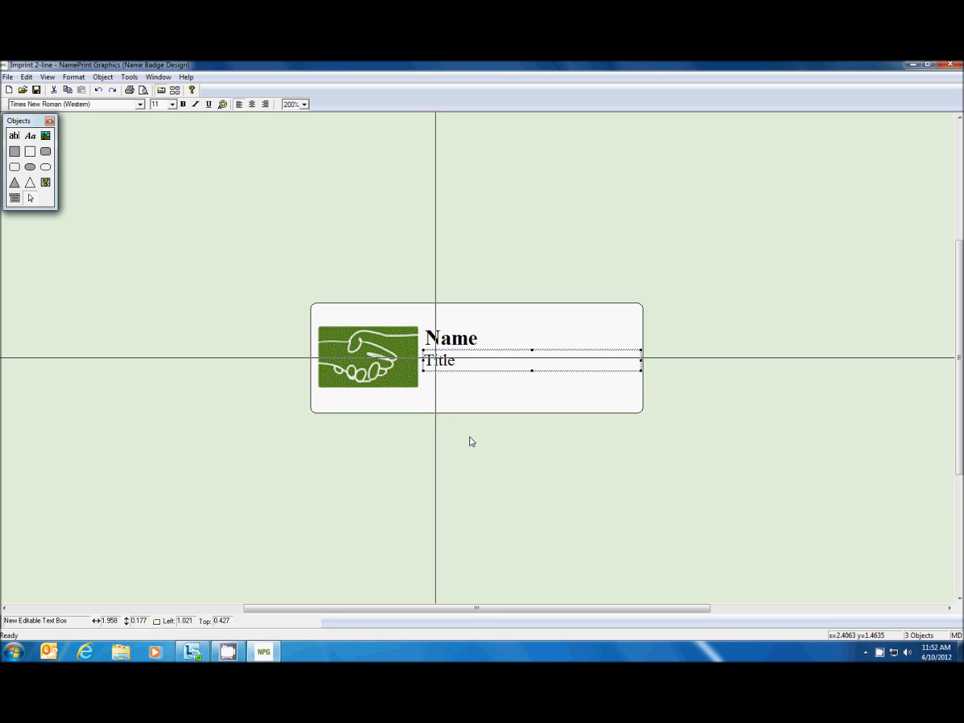
# Draw a small image holder about 0.177 wide and 0.156 high on the badge, just beneath the Title line.
pyautogui.click(45, 183)
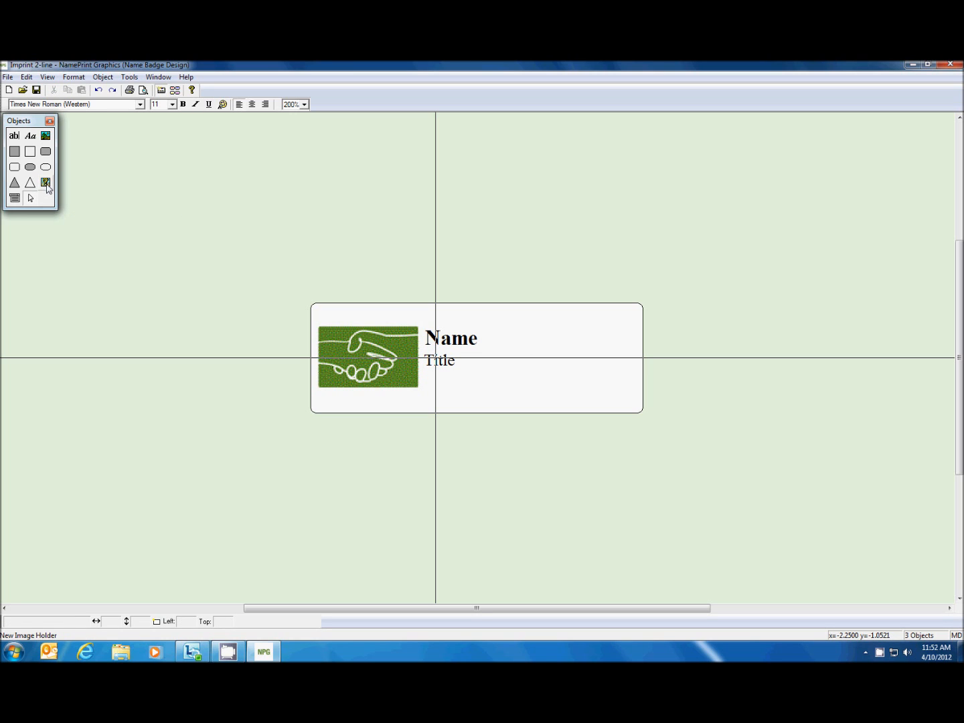
pyautogui.moveTo(18, 127); pyautogui.dragTo(32, 144)
pyautogui.click(59, 199)
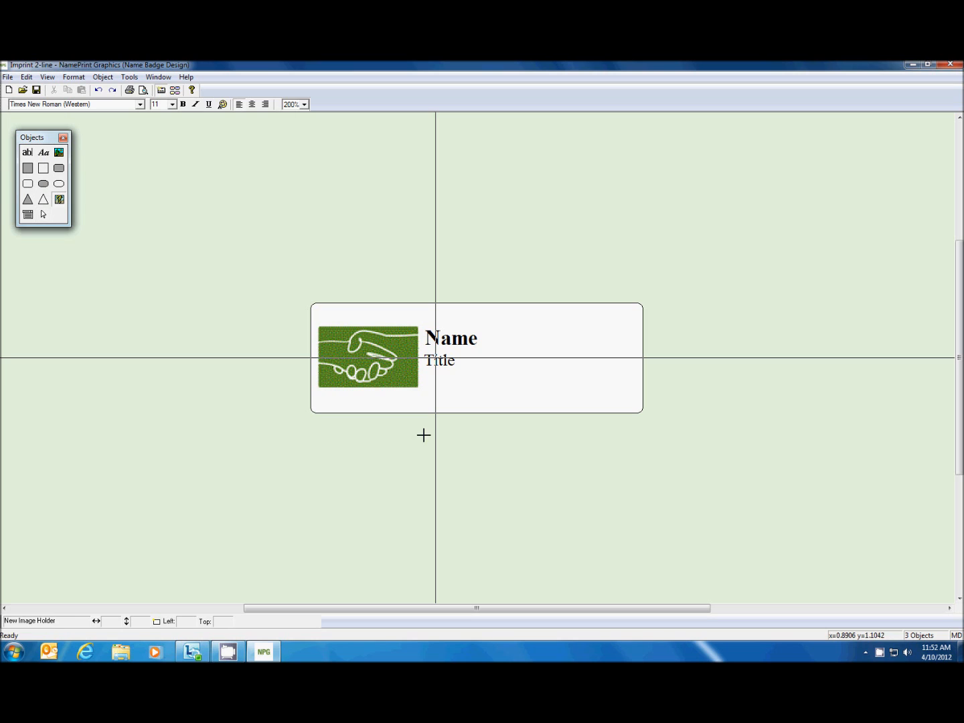
pyautogui.moveTo(427, 373); pyautogui.dragTo(448, 391)
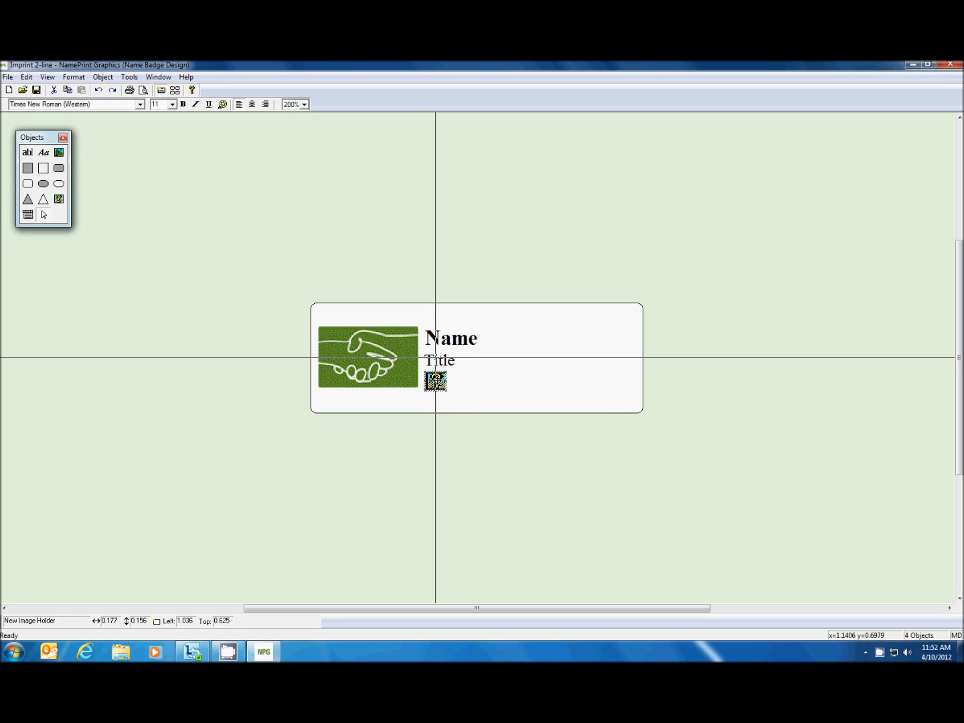
# Set the image holder's image folder to Sample Pictures inside the Public Pictures folder.
pyautogui.doubleClick(435, 381)
pyautogui.click(588, 412)
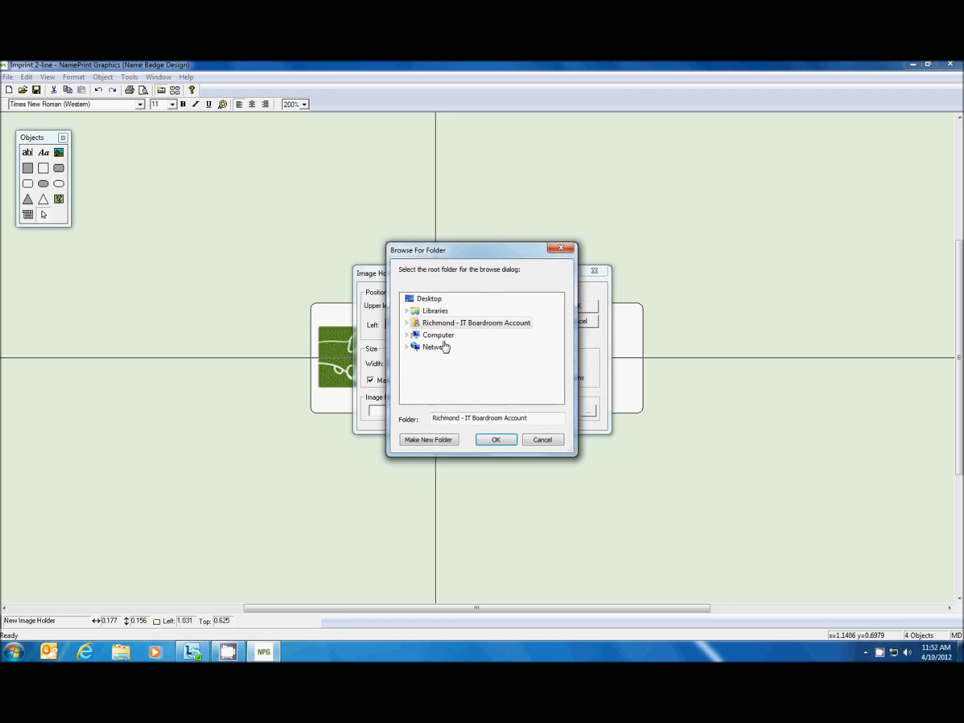
pyautogui.click(407, 310)
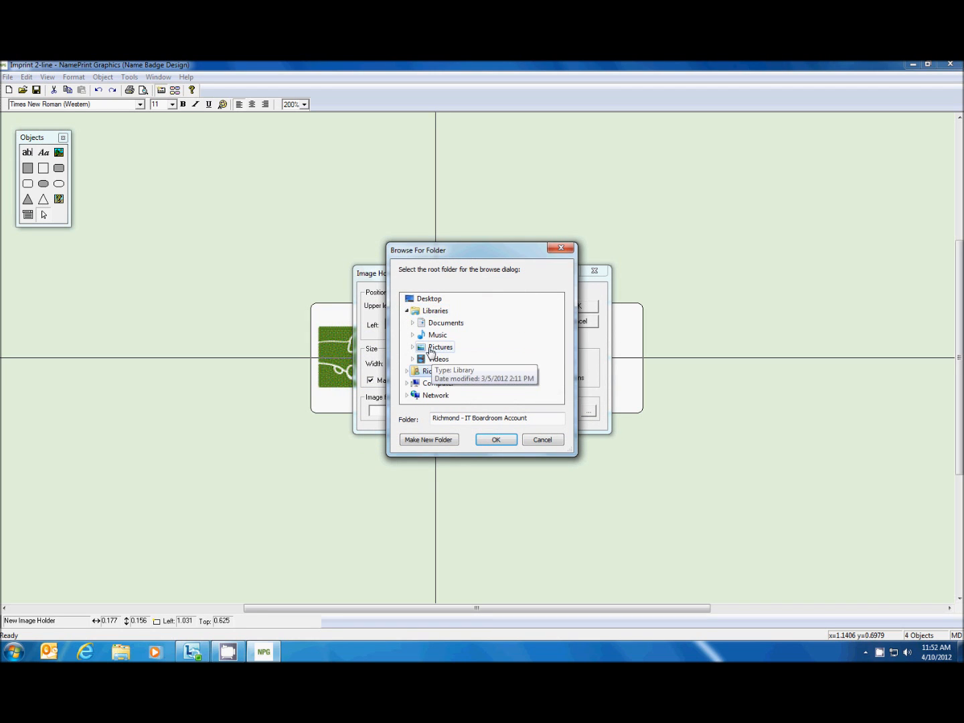
pyautogui.click(414, 347)
pyautogui.click(420, 371)
pyautogui.click(450, 388)
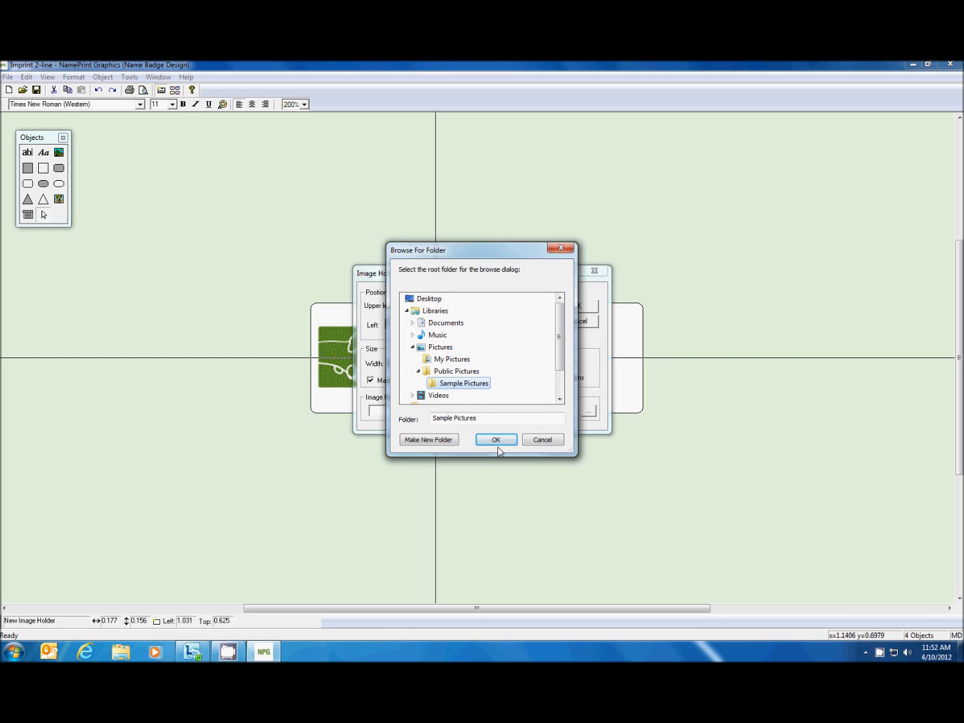
pyautogui.click(495, 441)
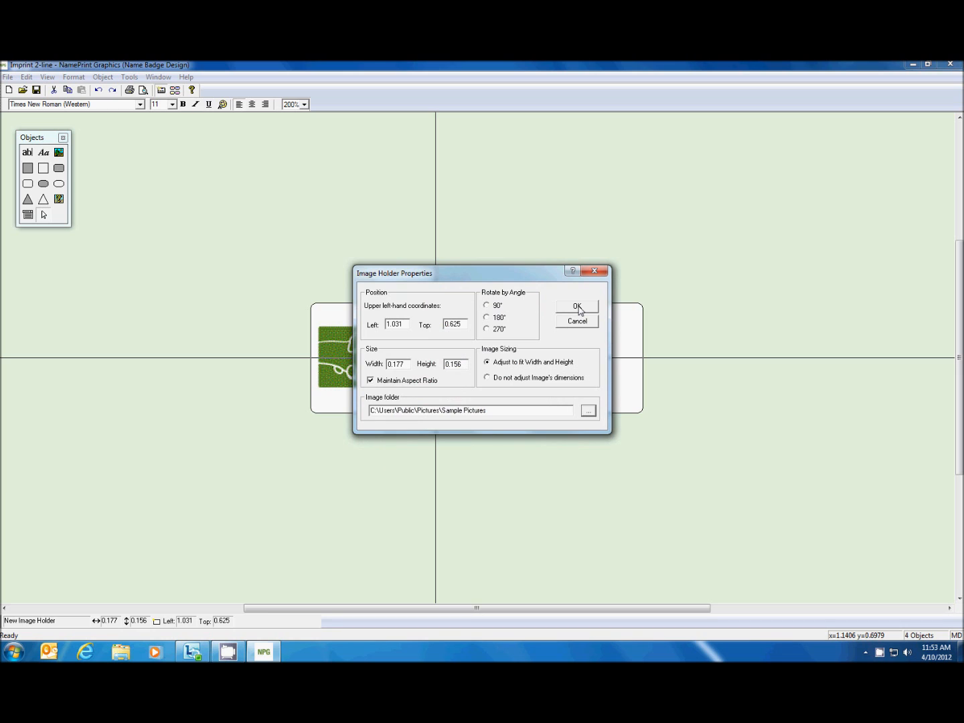
pyautogui.click(578, 308)
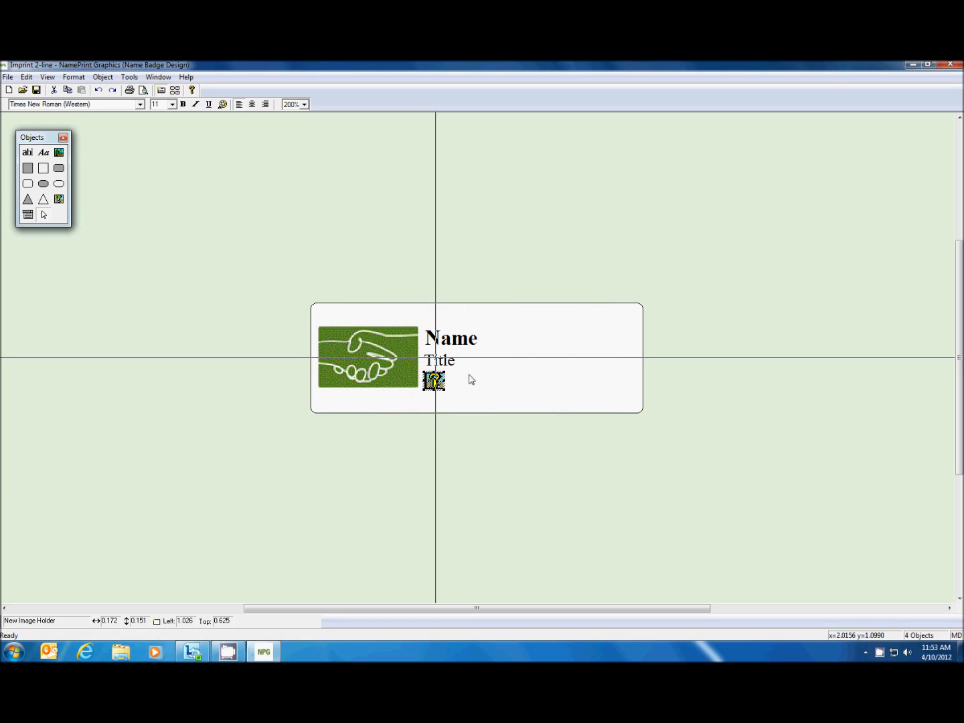
# Draw a title list about 1.521 wide and 0.177 high beside the image holder and add the entries IT, Sales and Marketing.
pyautogui.click(28, 217)
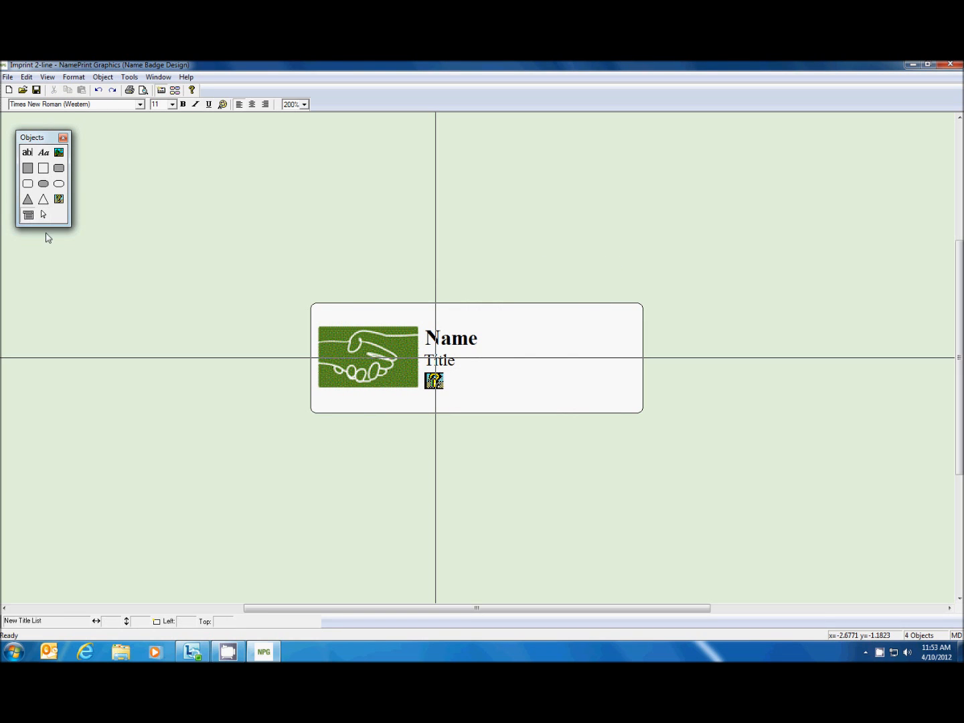
pyautogui.moveTo(452, 373); pyautogui.dragTo(622, 395)
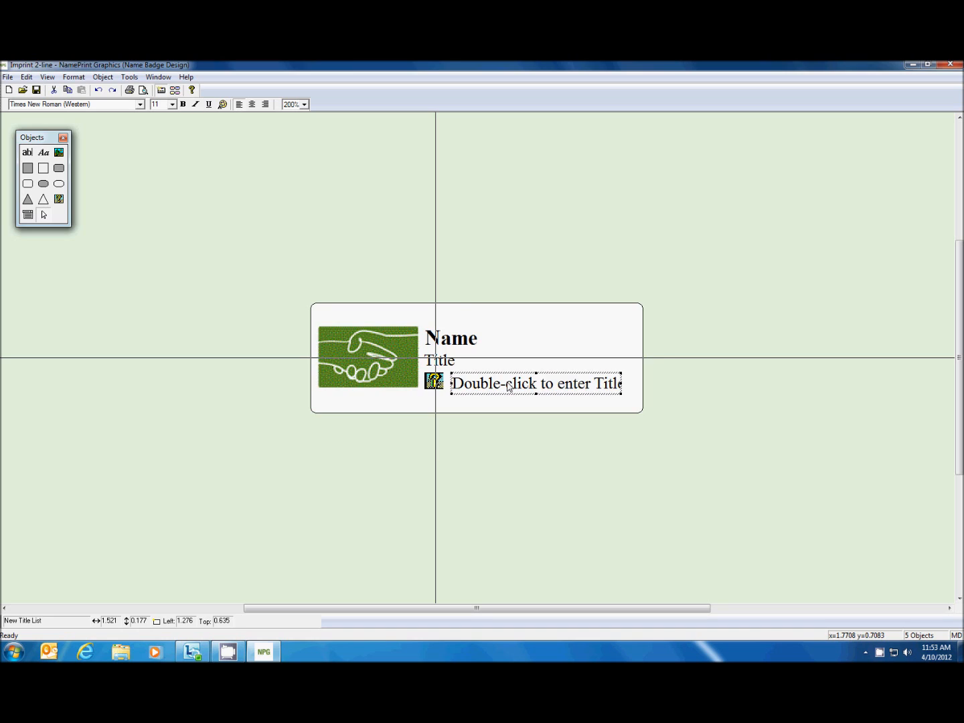
pyautogui.doubleClick(507, 382)
pyautogui.click(358, 407)
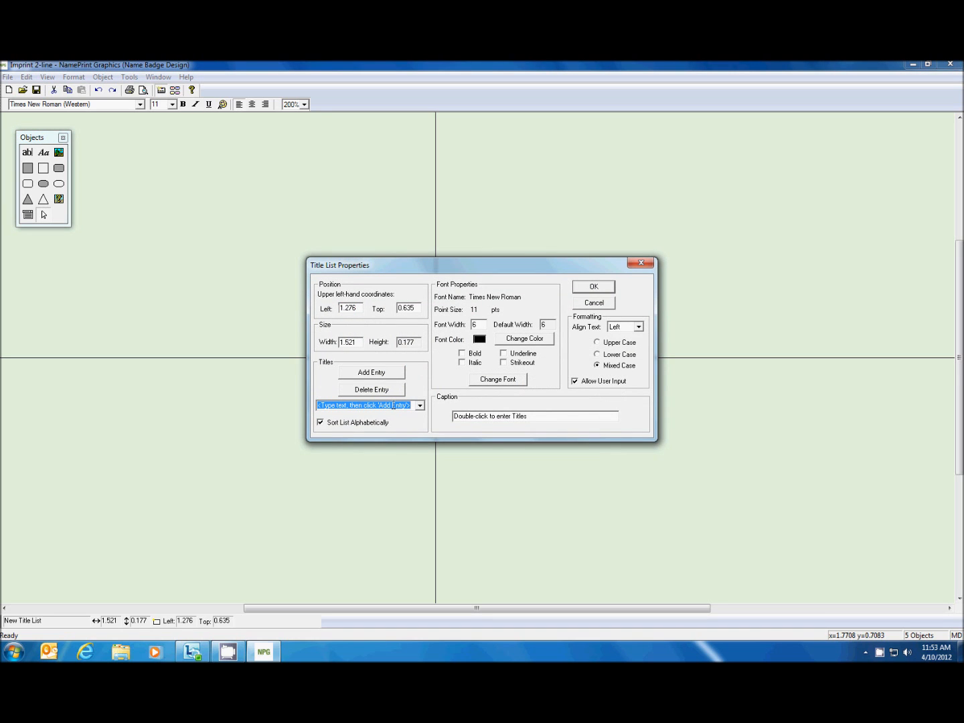
pyautogui.write('IT')
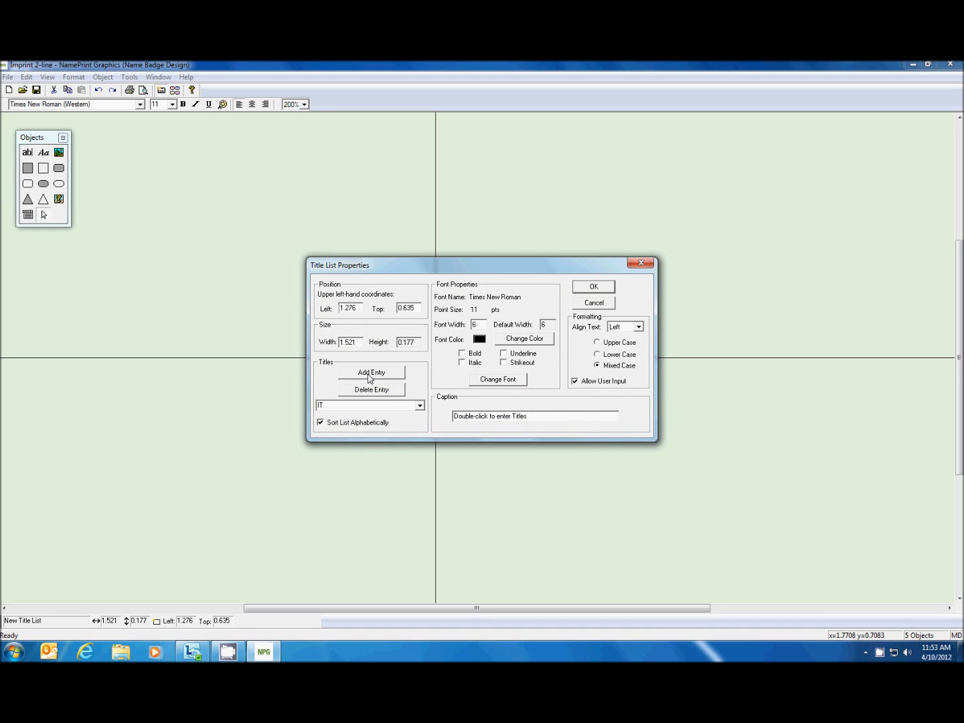
pyautogui.click(366, 376)
pyautogui.write('Sales')
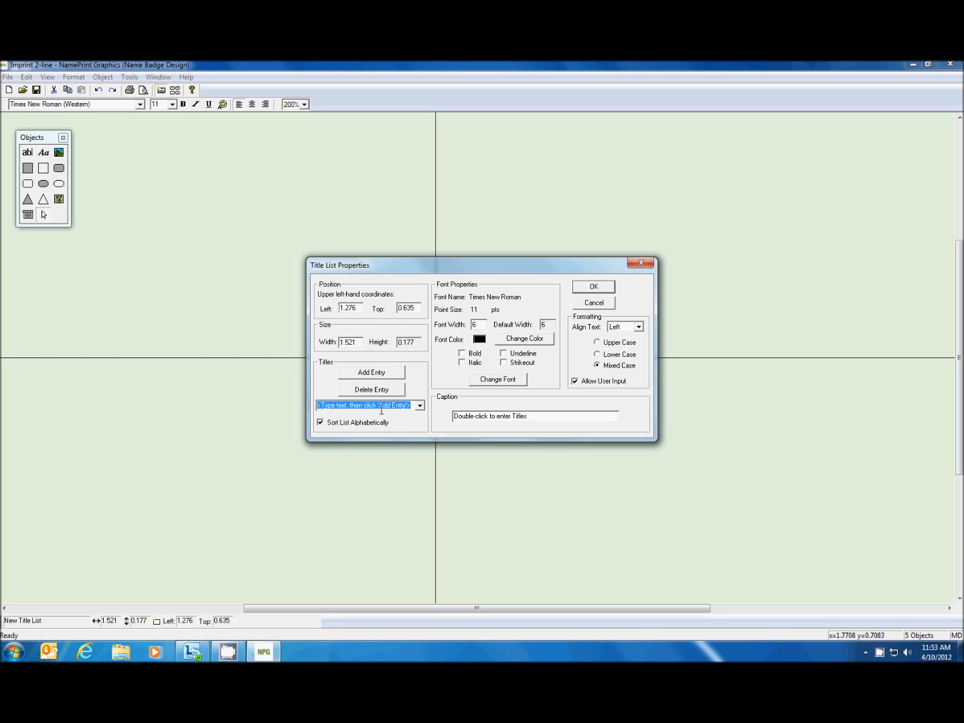
pyautogui.write('Marketing')
pyautogui.click(371, 372)
# Set the title list's caption to Department and apply its properties.
pyautogui.press('Tab')
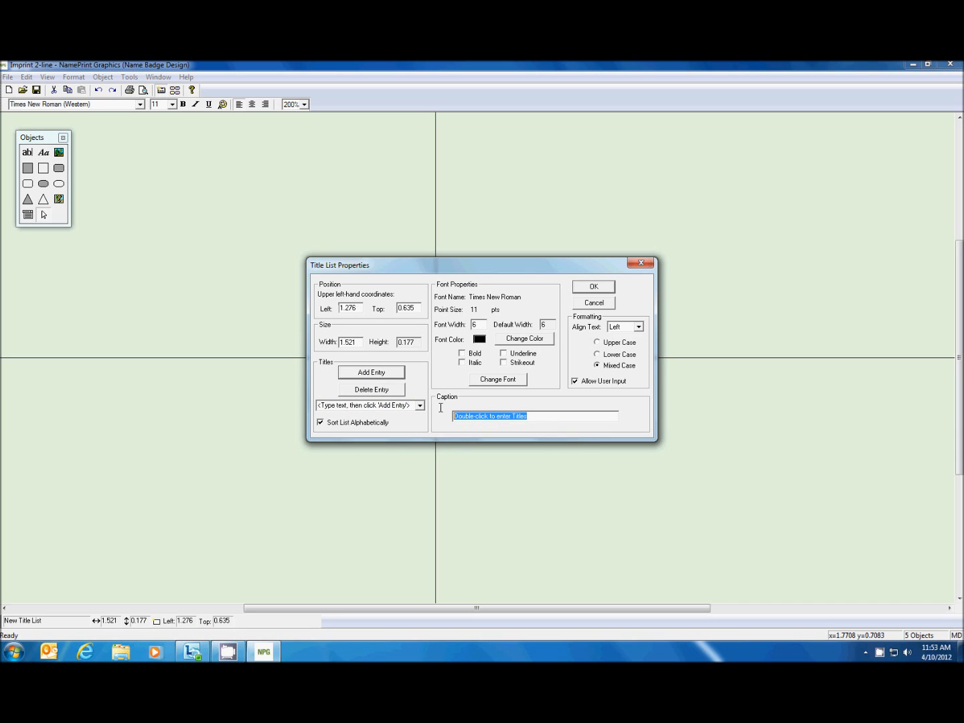
pyautogui.write('Depa')
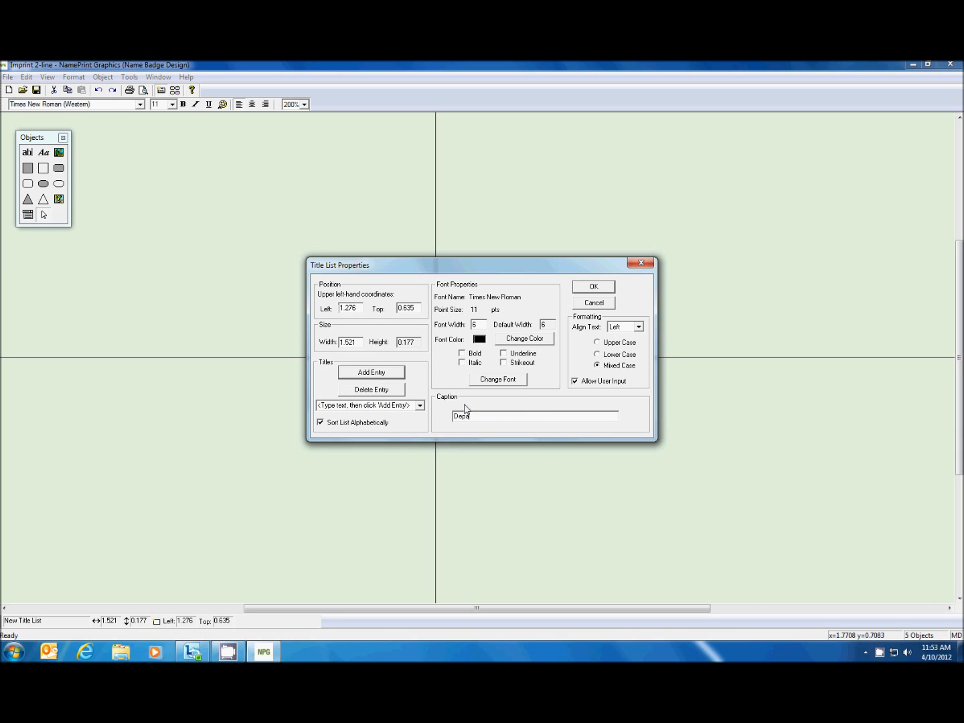
pyautogui.write('rtment')
pyautogui.click(587, 294)
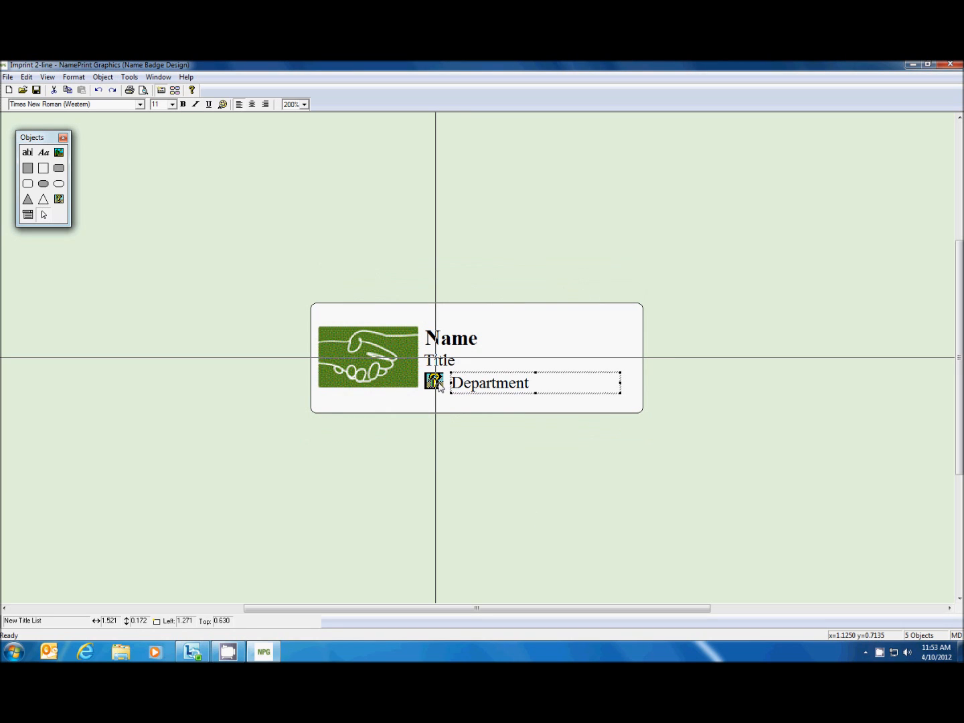
# Move the image holder slightly right and up, to about 1.073 from the left and 0.615 from the top.
pyautogui.click(434, 381)
pyautogui.moveTo(443, 380); pyautogui.dragTo(443, 379)
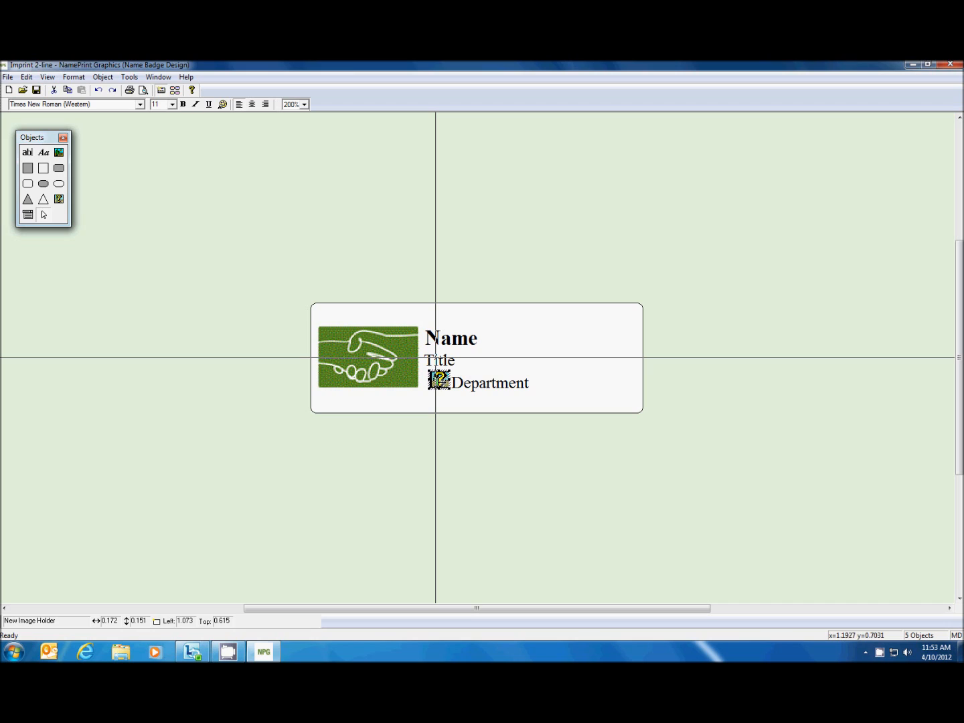
# Align the vertical guide line to the left edge of the Name line.
pyautogui.click(468, 341)
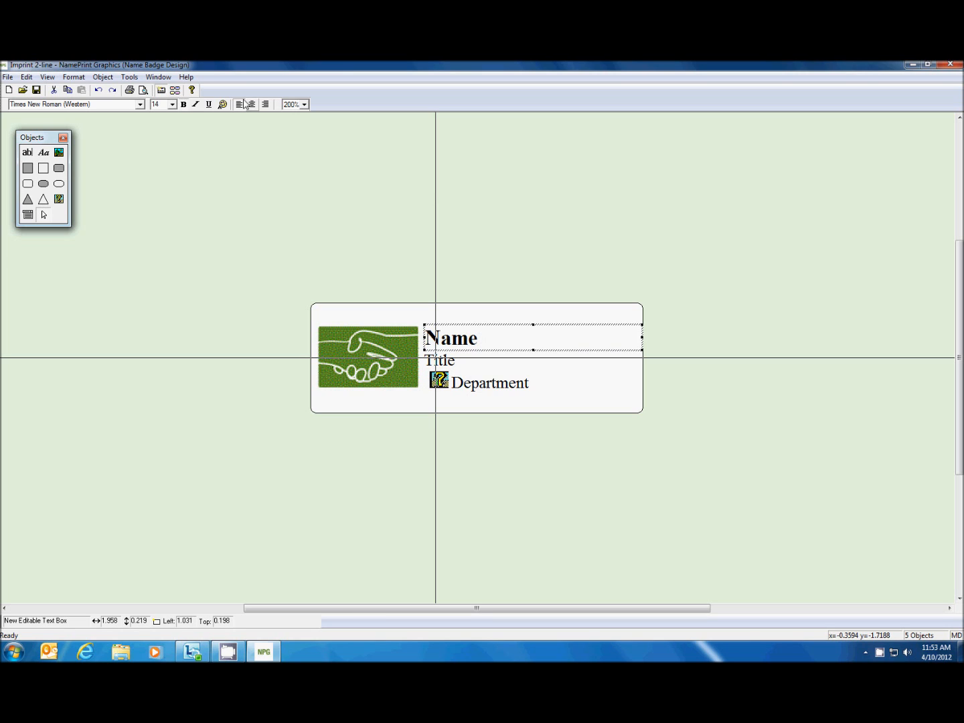
pyautogui.click(128, 77)
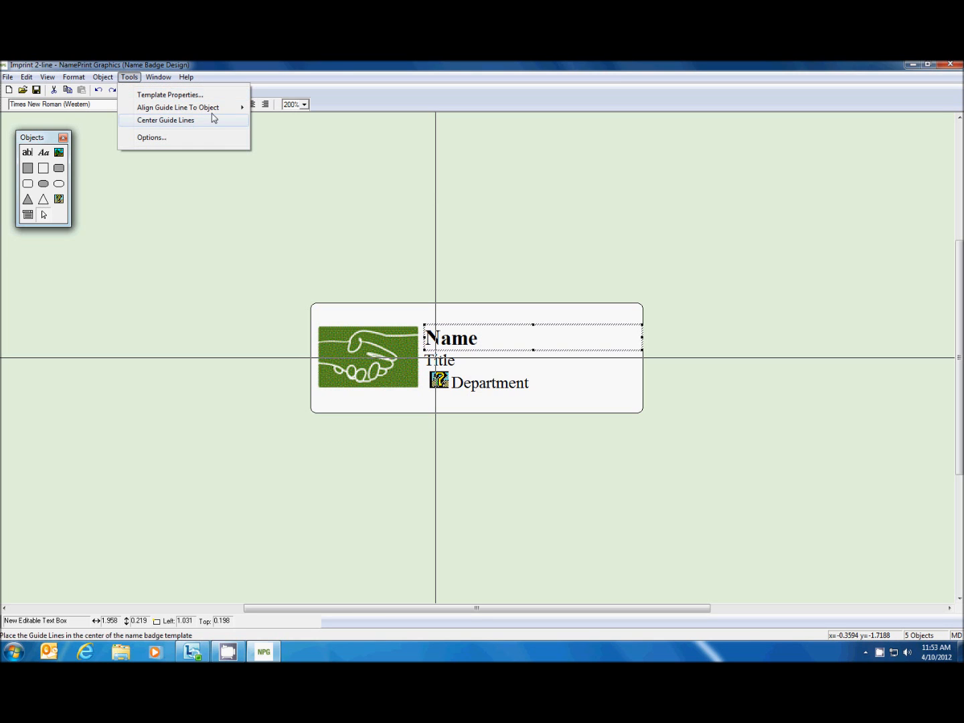
pyautogui.moveTo(213, 116)
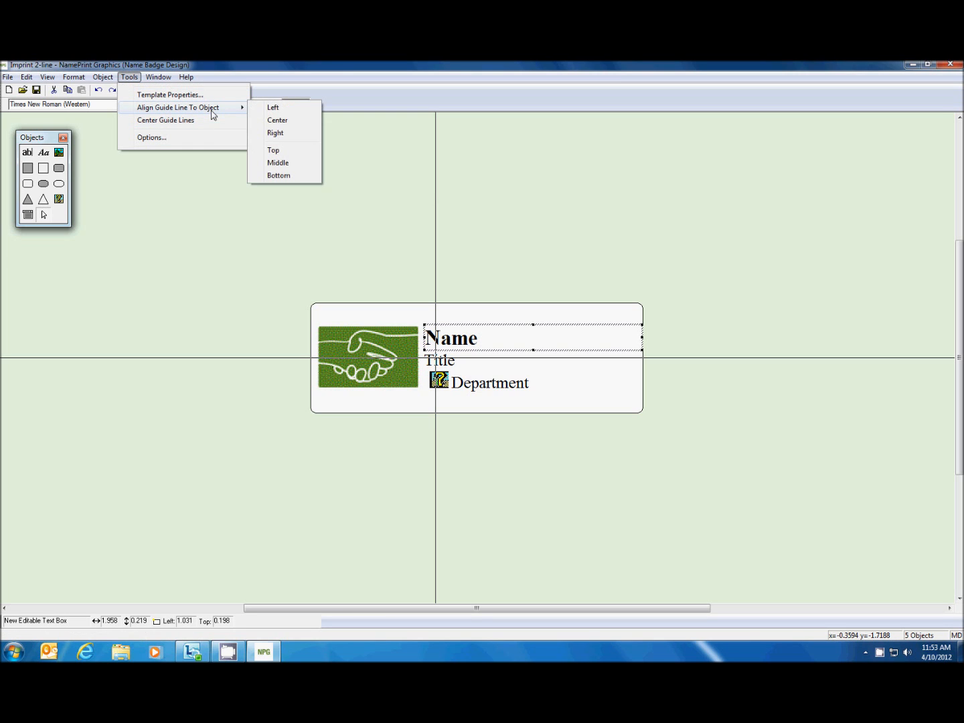
pyautogui.click(280, 112)
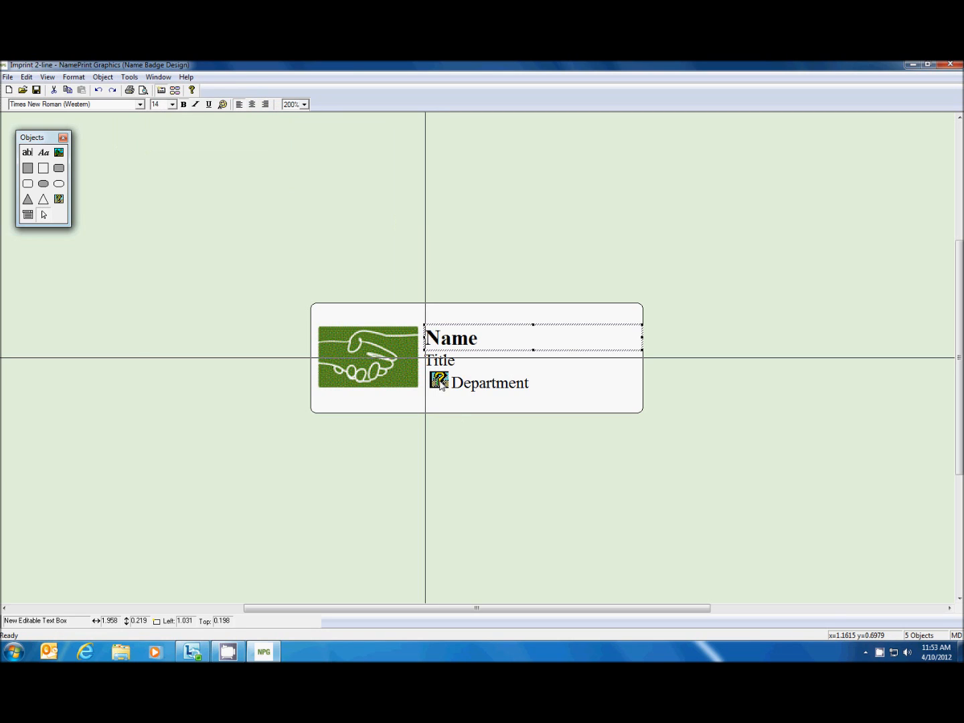
# Align the image holder's left edge to the vertical guide line.
pyautogui.click(442, 384)
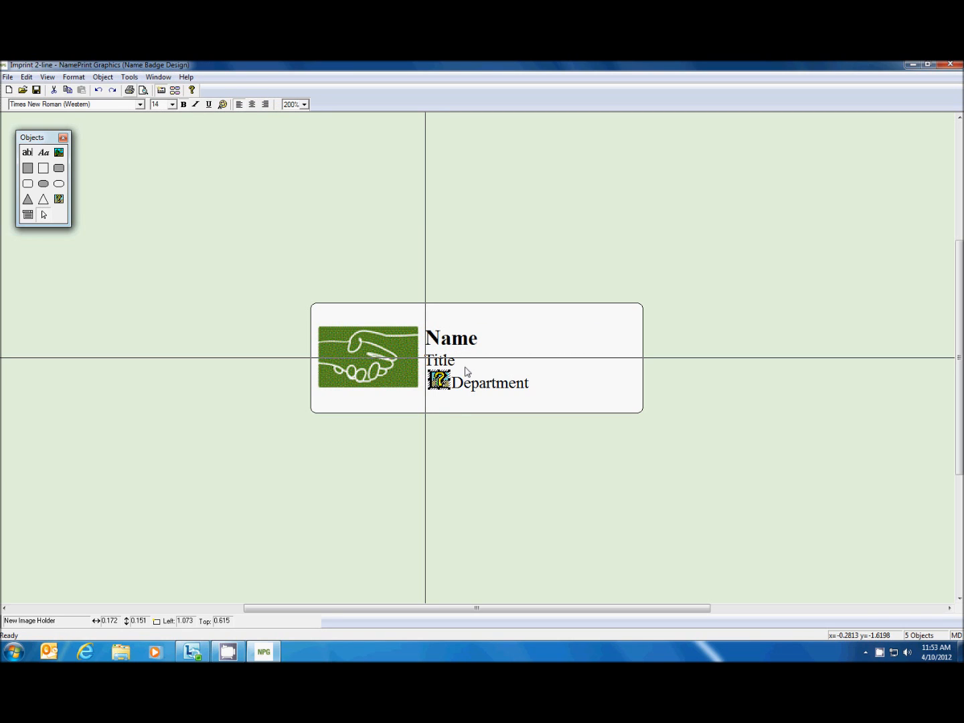
pyautogui.rightClick(440, 379)
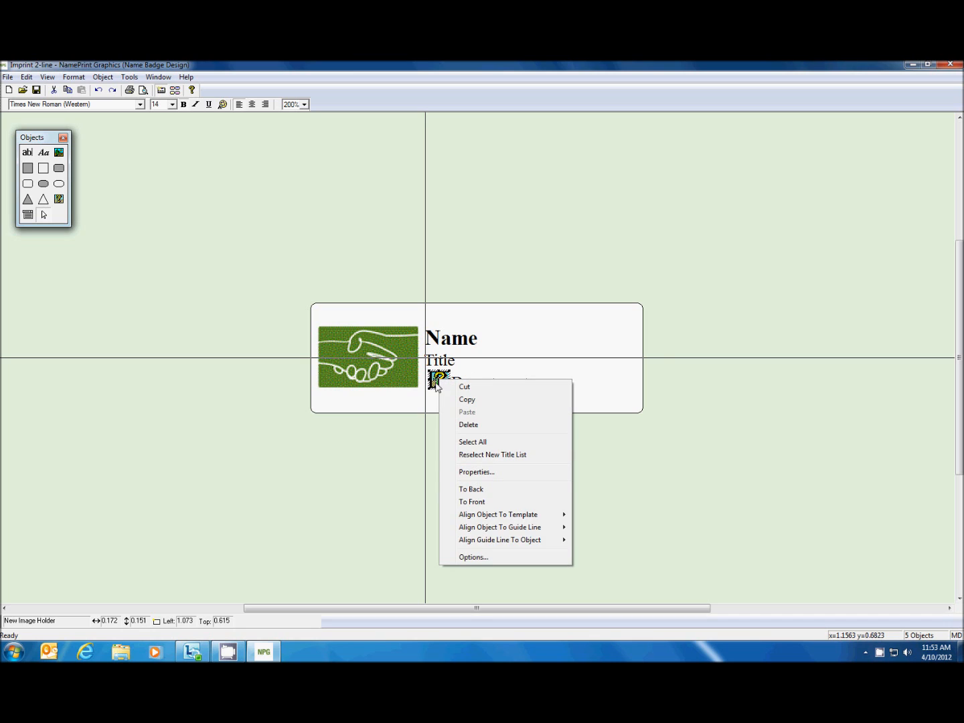
pyautogui.moveTo(494, 529)
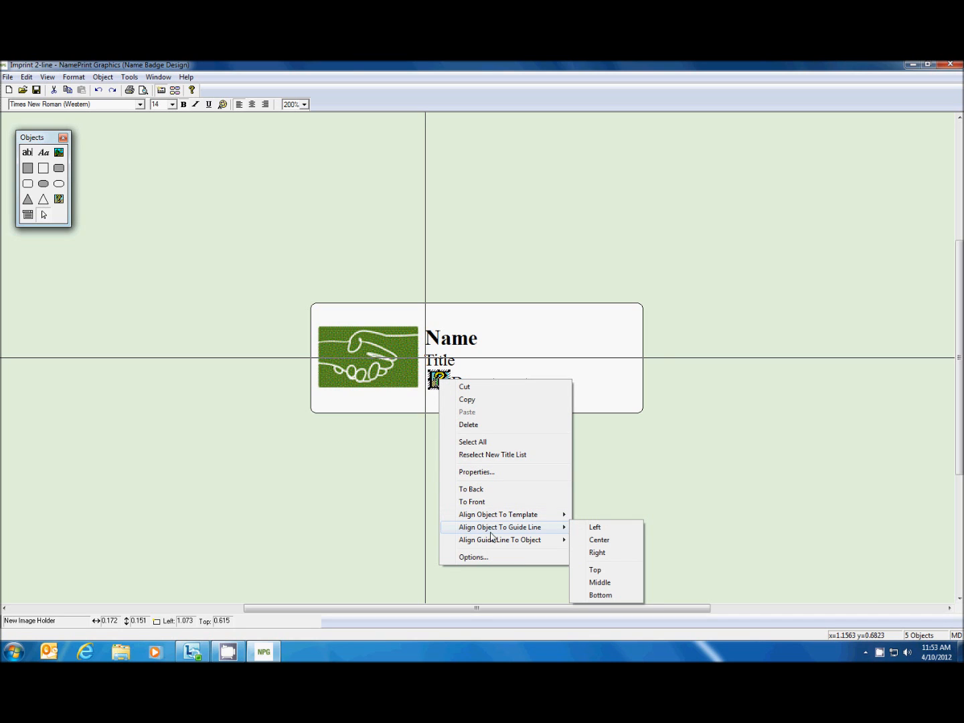
pyautogui.click(614, 530)
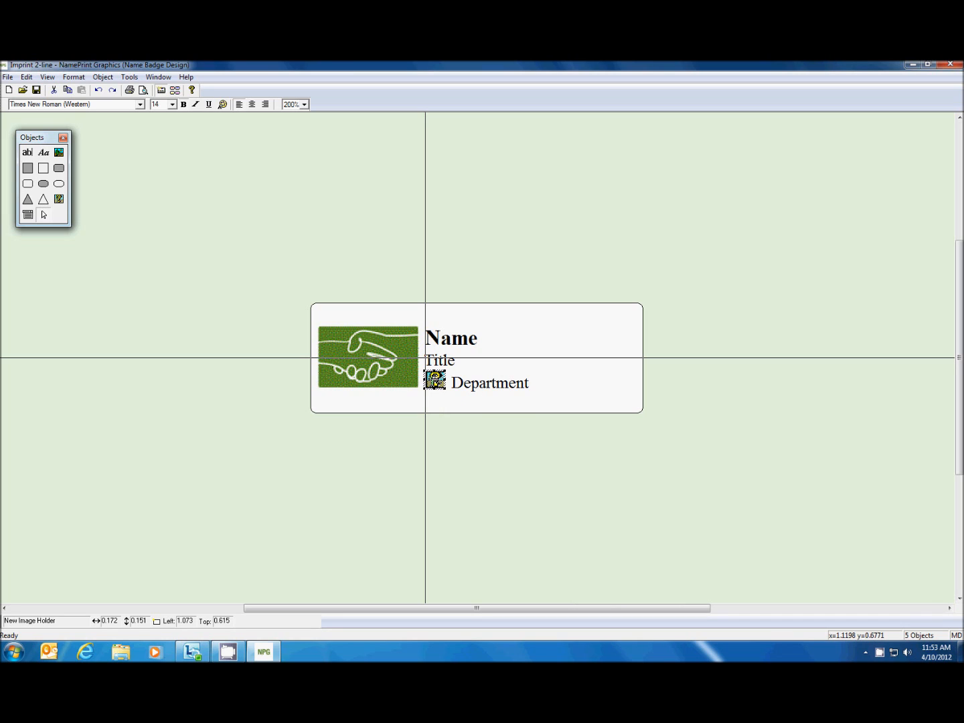
# Align the horizontal guide line to the middle of the image holder.
pyautogui.click(130, 77)
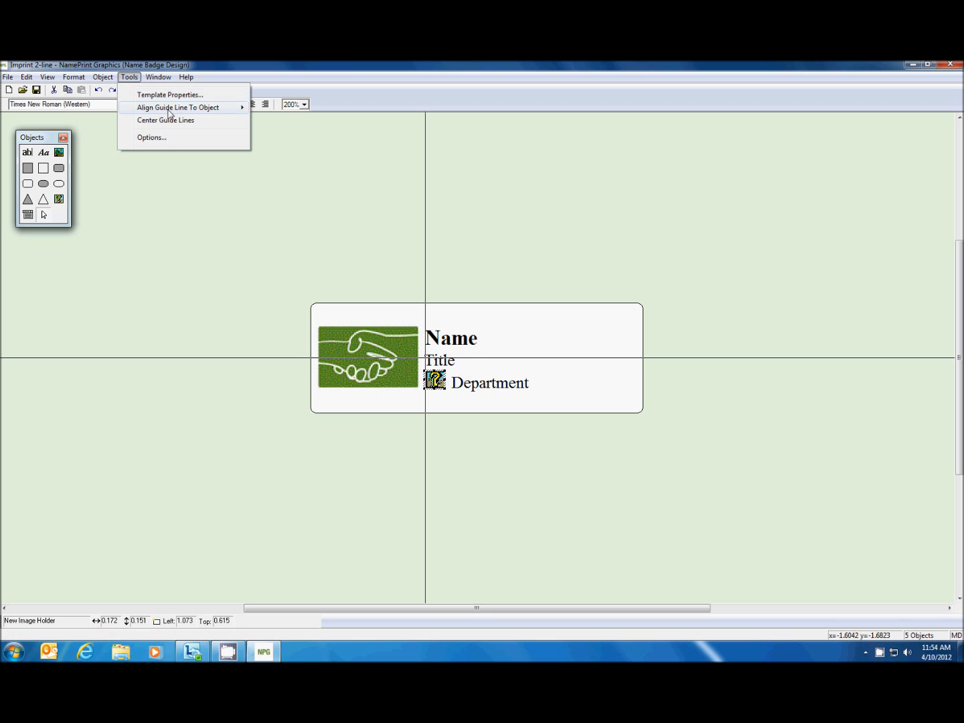
pyautogui.moveTo(168, 112)
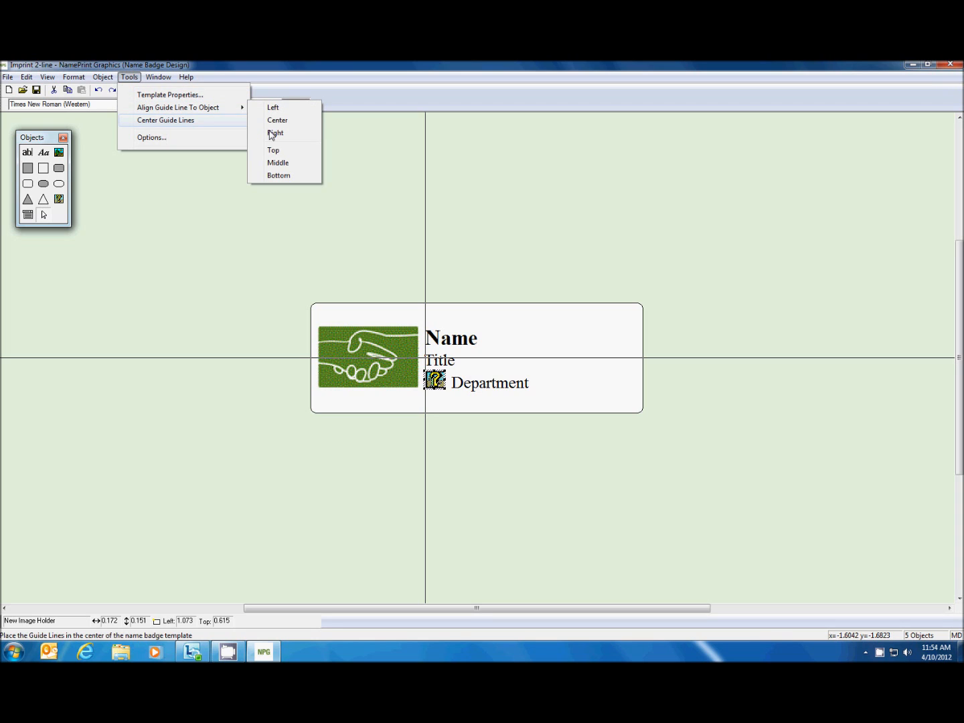
pyautogui.click(289, 163)
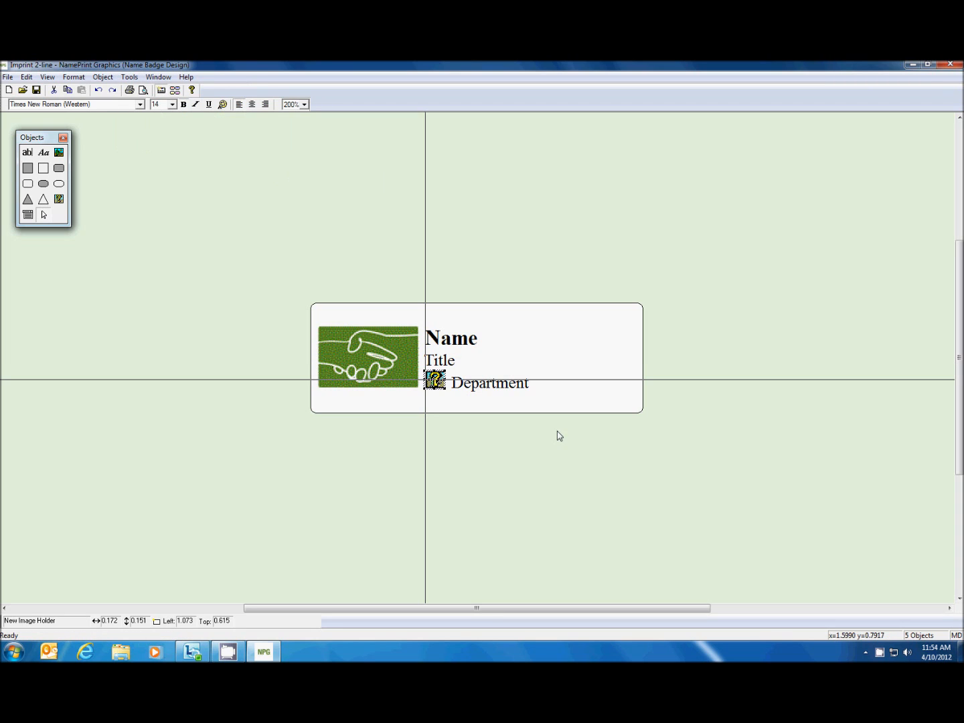
# Align the middle of the Department title list to the horizontal guide line and deselect it.
pyautogui.rightClick(481, 388)
pyautogui.click(478, 384)
pyautogui.rightClick(477, 385)
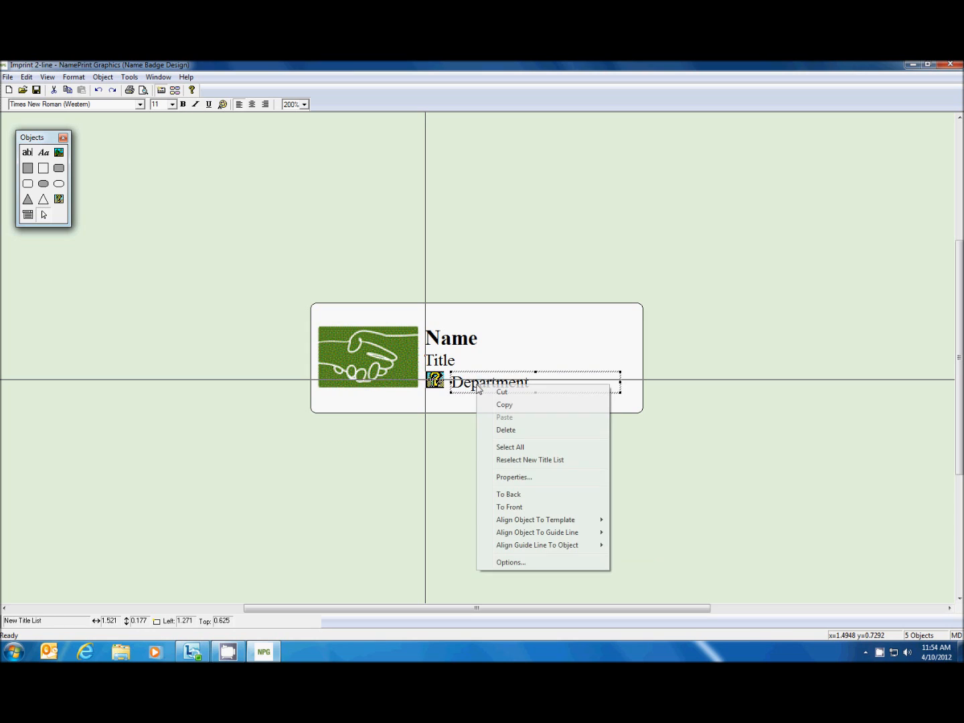
pyautogui.moveTo(569, 533)
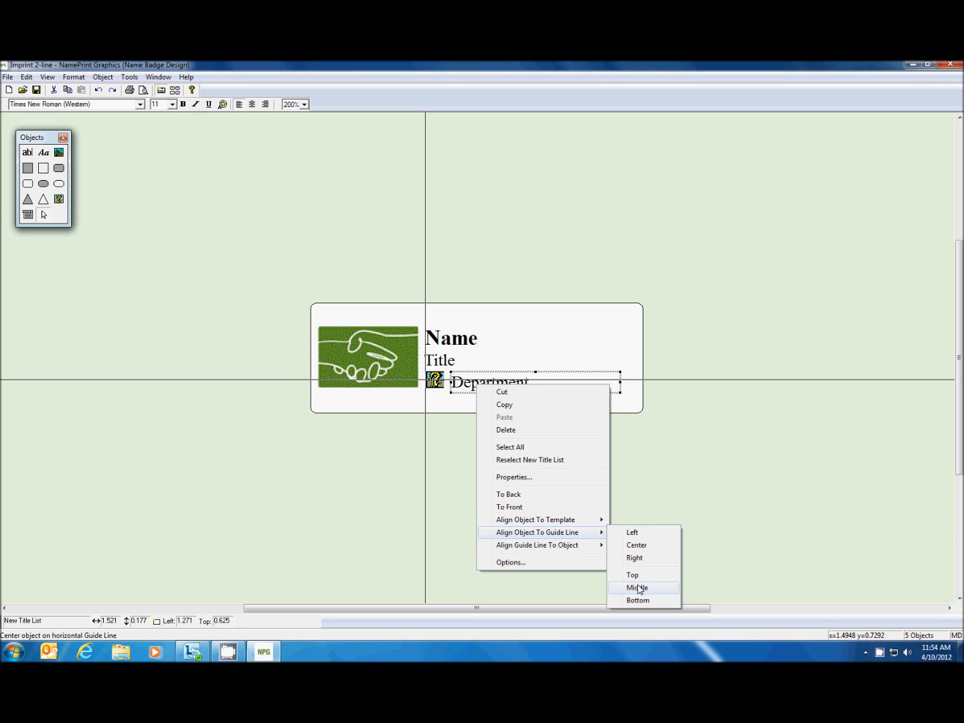
pyautogui.click(639, 587)
pyautogui.click(605, 467)
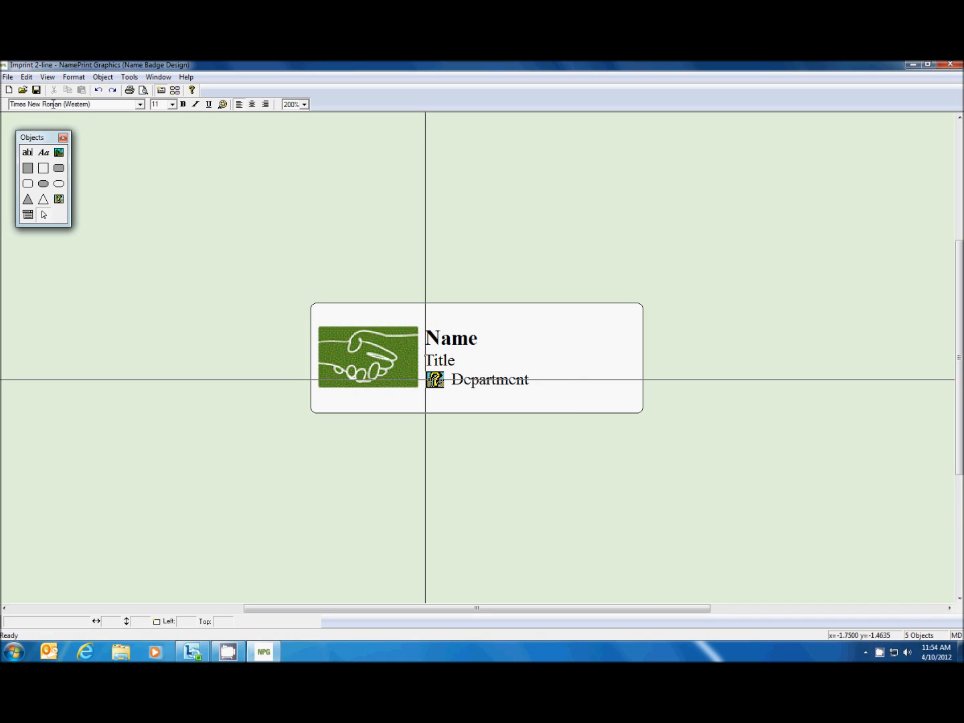
# Save the badge template and check its template properties.
pyautogui.click(37, 90)
pyautogui.click(129, 78)
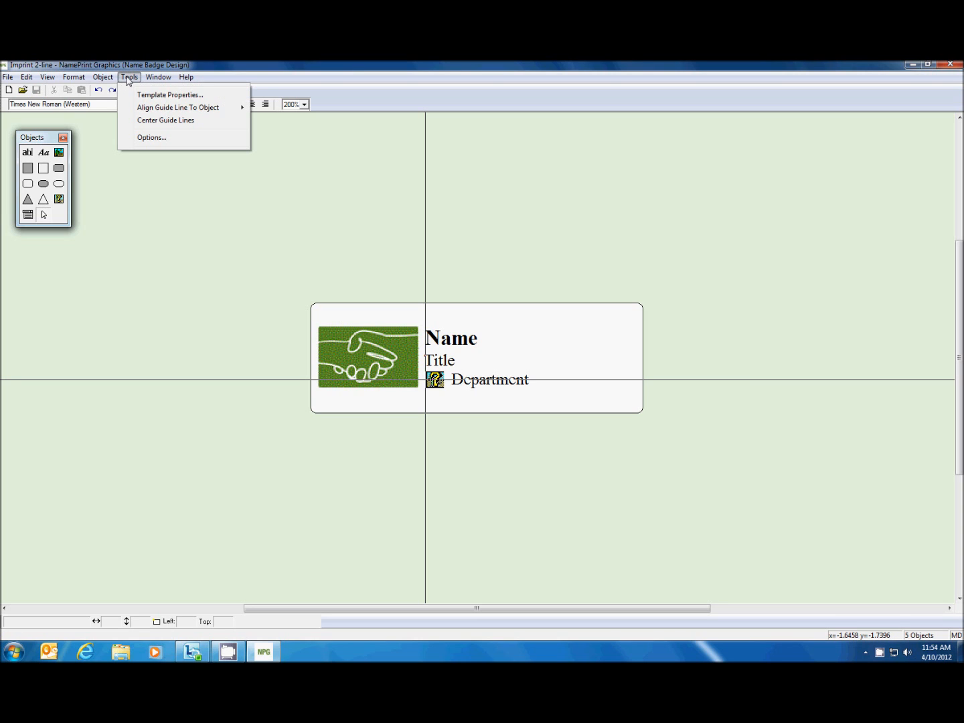
pyautogui.click(159, 95)
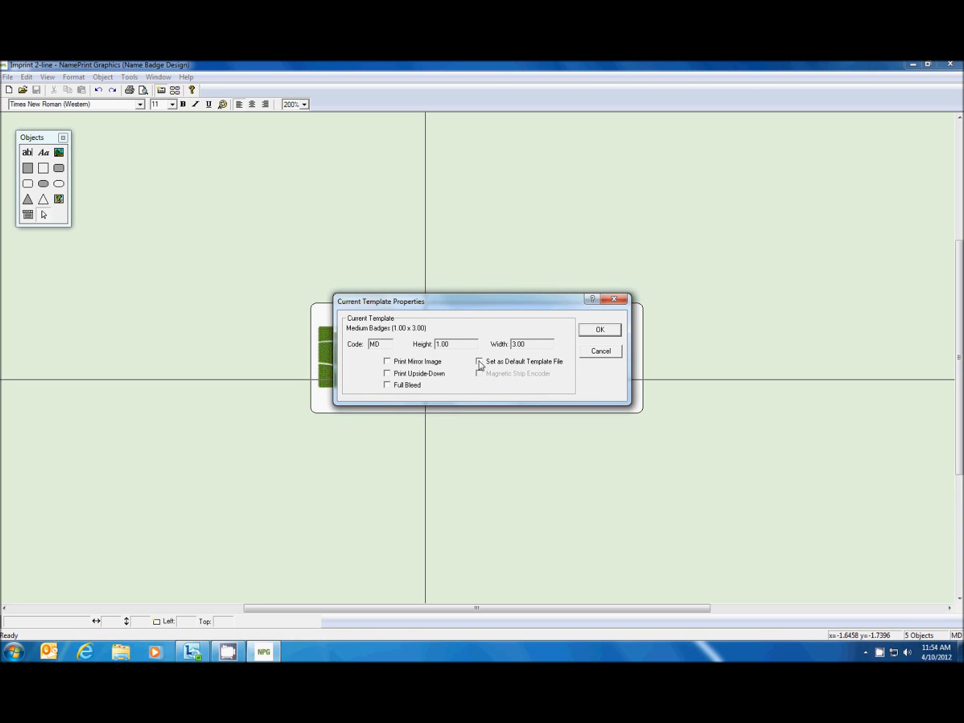
pyautogui.click(602, 330)
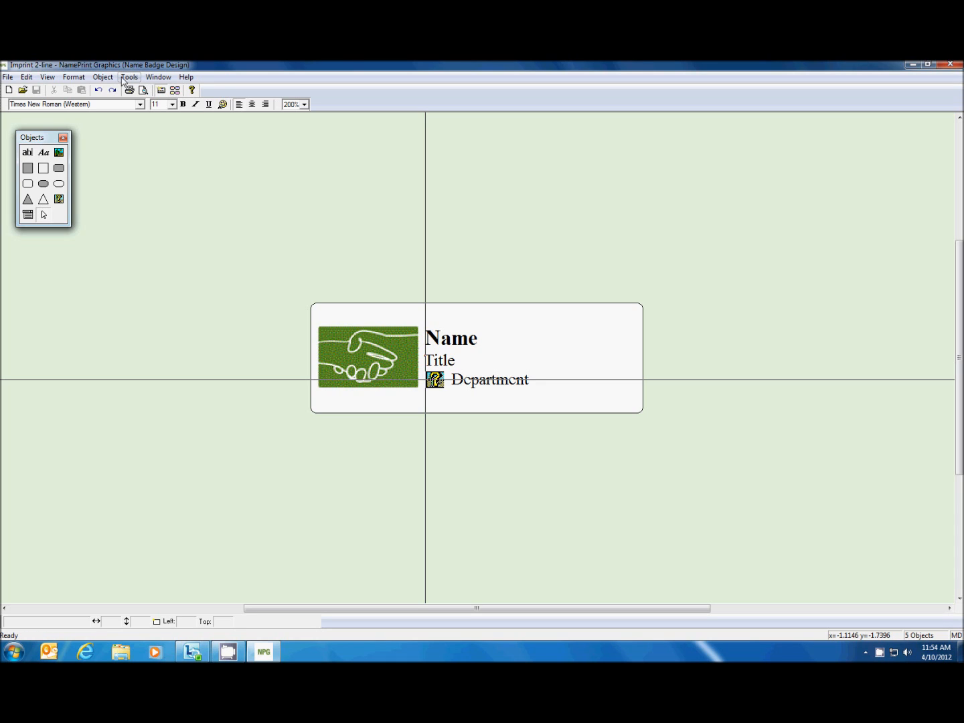
# Switch from badge design to the data entry screen.
pyautogui.click(158, 77)
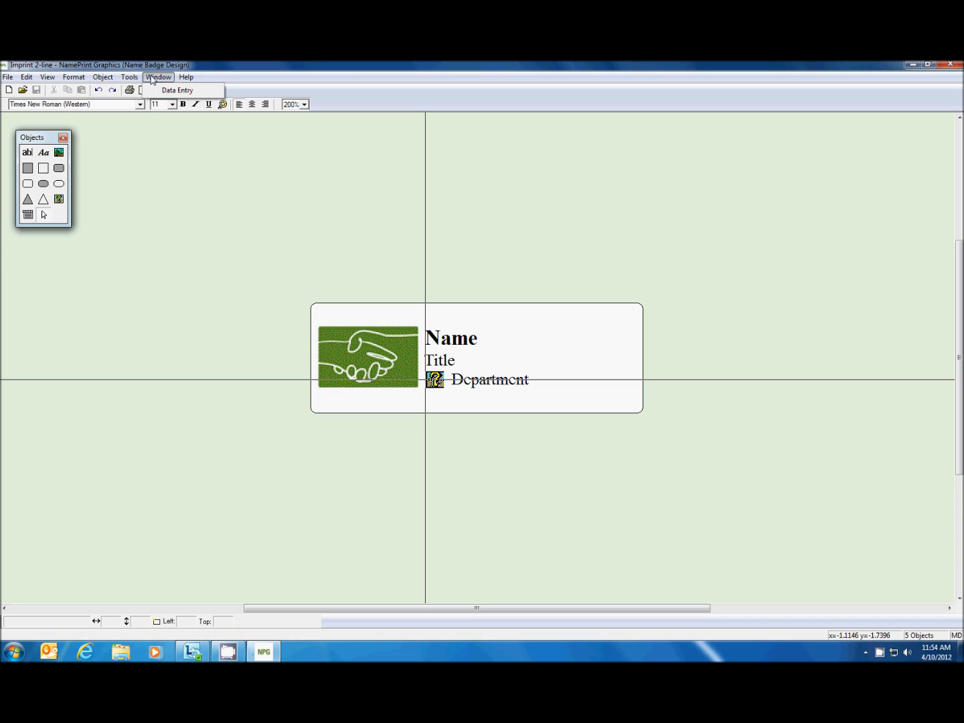
pyautogui.click(151, 75)
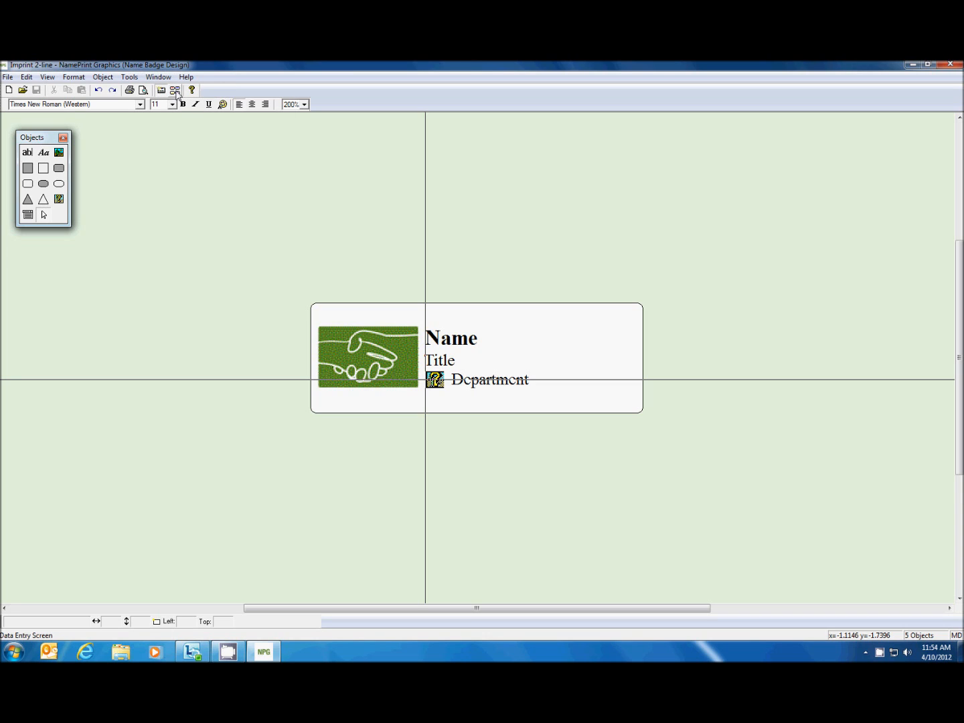
pyautogui.click(175, 91)
# Fill in badge 1 with the person's full name and the title Superviso.
pyautogui.click(413, 146)
pyautogui.moveTo(412, 146); pyautogui.dragTo(215, 131)
pyautogui.write('John Doe')
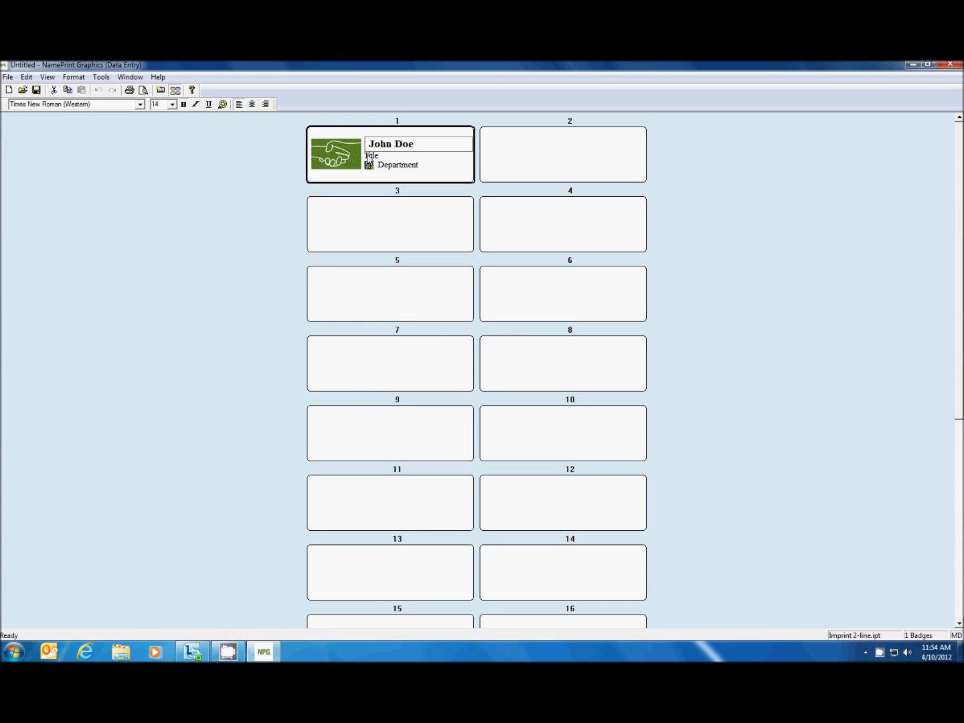
pyautogui.moveTo(369, 160); pyautogui.dragTo(383, 156)
pyautogui.write('Superviso')
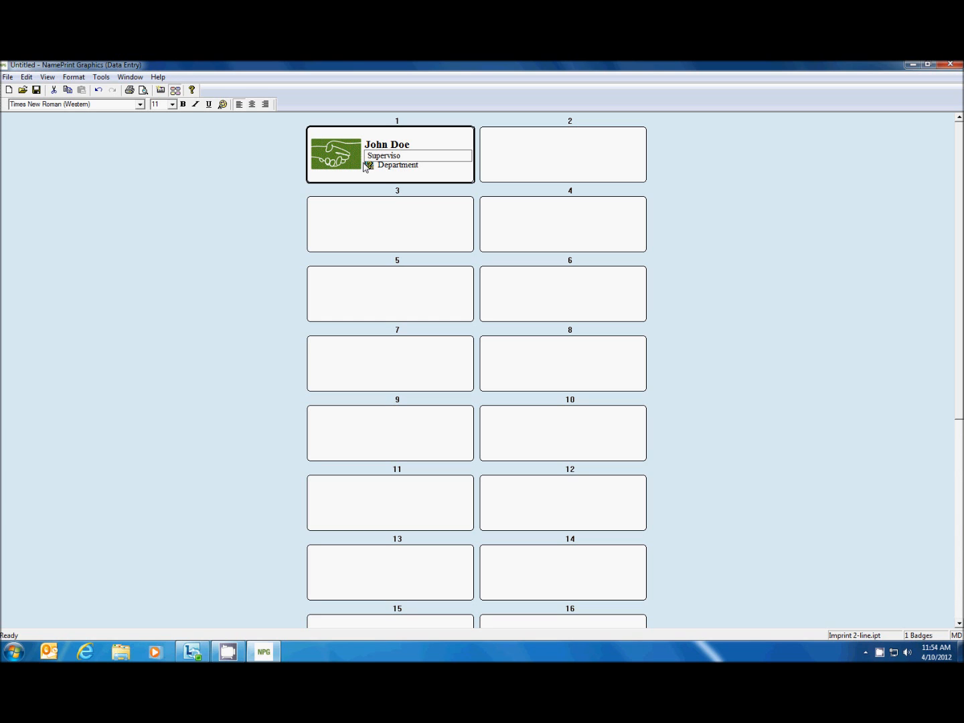
# Choose Desert.jpg as the picture for badge 1's image holder.
pyautogui.click(370, 167)
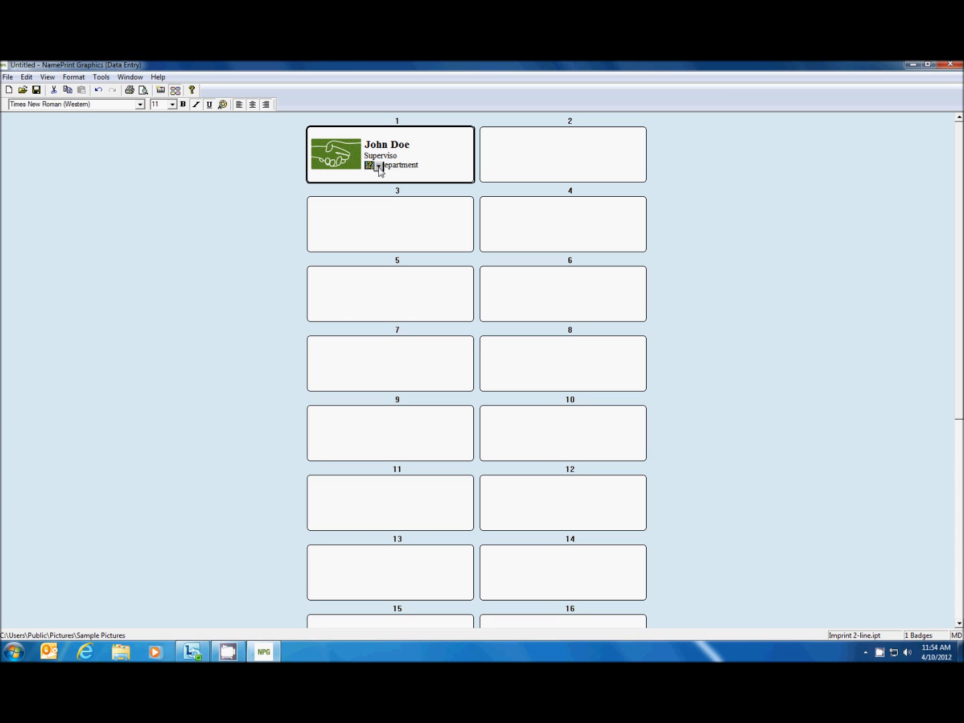
pyautogui.click(379, 167)
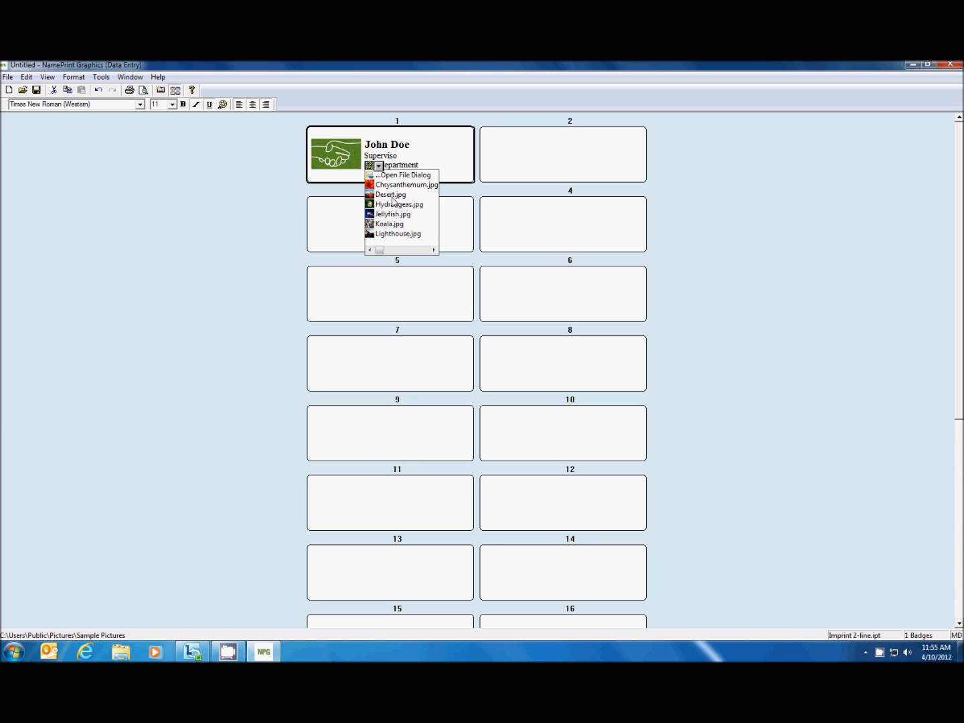
pyautogui.click(384, 195)
# Set badge 1's department to IT from the title list.
pyautogui.click(401, 166)
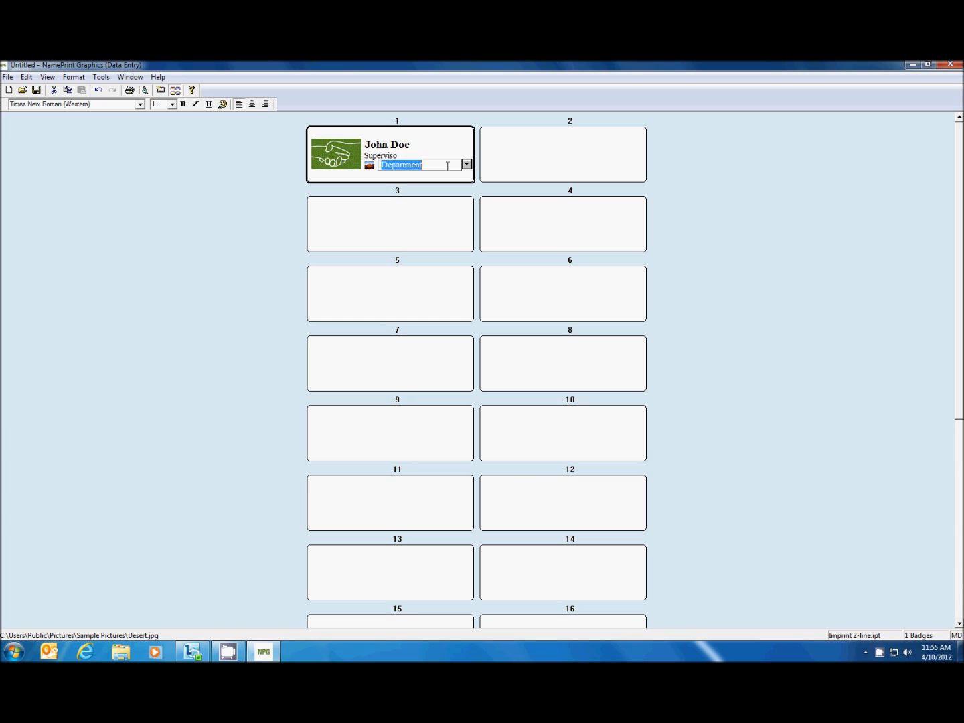
pyautogui.click(468, 165)
pyautogui.click(467, 167)
pyautogui.click(454, 167)
# Start badge 2 and fill in the person's full name and the title Manager.
pyautogui.click(531, 153)
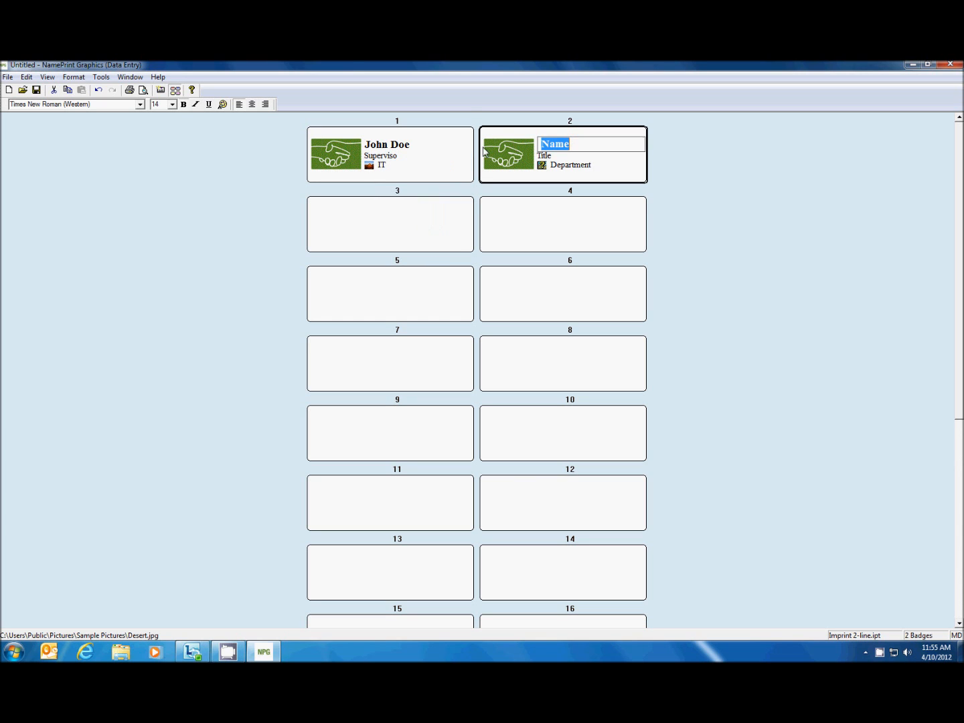
pyautogui.write('Jane Deer')
pyautogui.click(577, 159)
pyautogui.write('Manager')
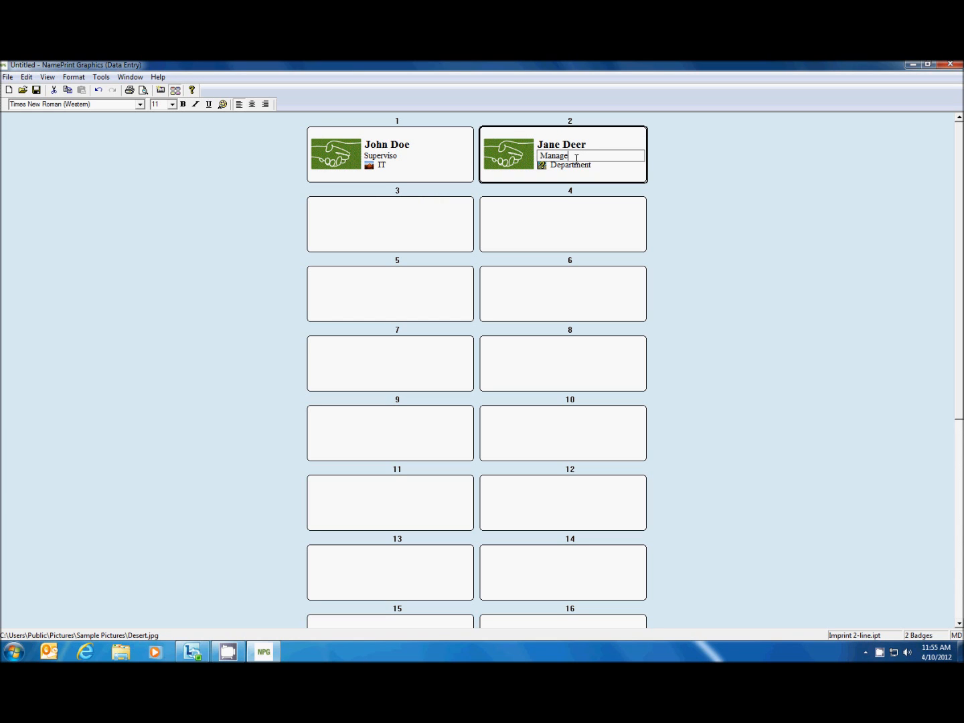
# Choose Jellyfish.jpg as badge 2's picture and set its department to Sales from the title list.
pyautogui.click(552, 169)
pyautogui.click(552, 167)
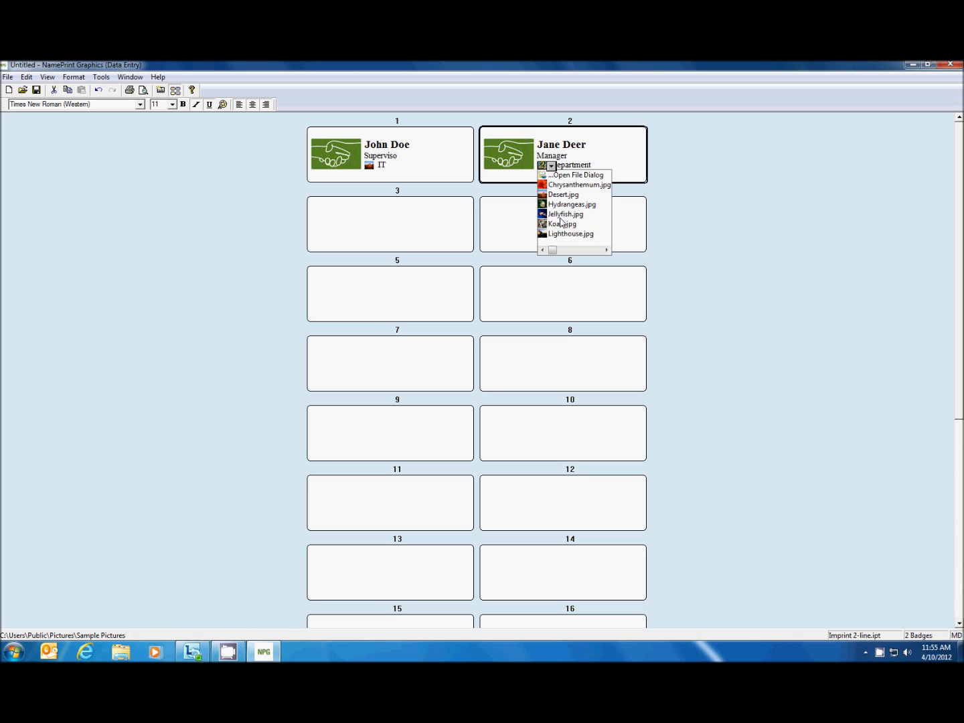
pyautogui.click(561, 217)
pyautogui.click(593, 165)
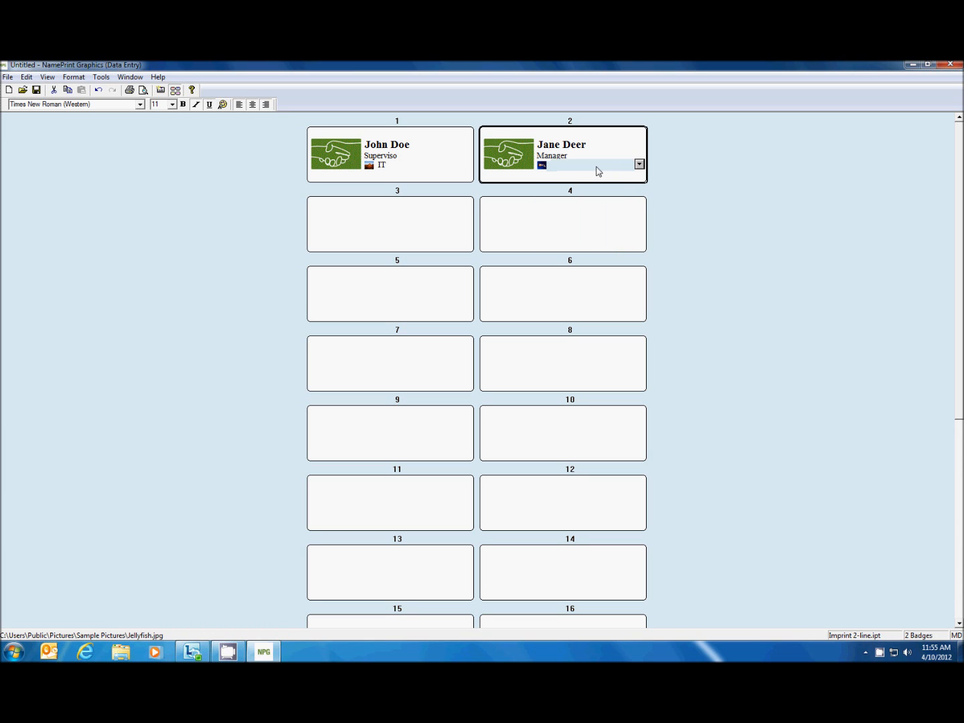
pyautogui.click(640, 165)
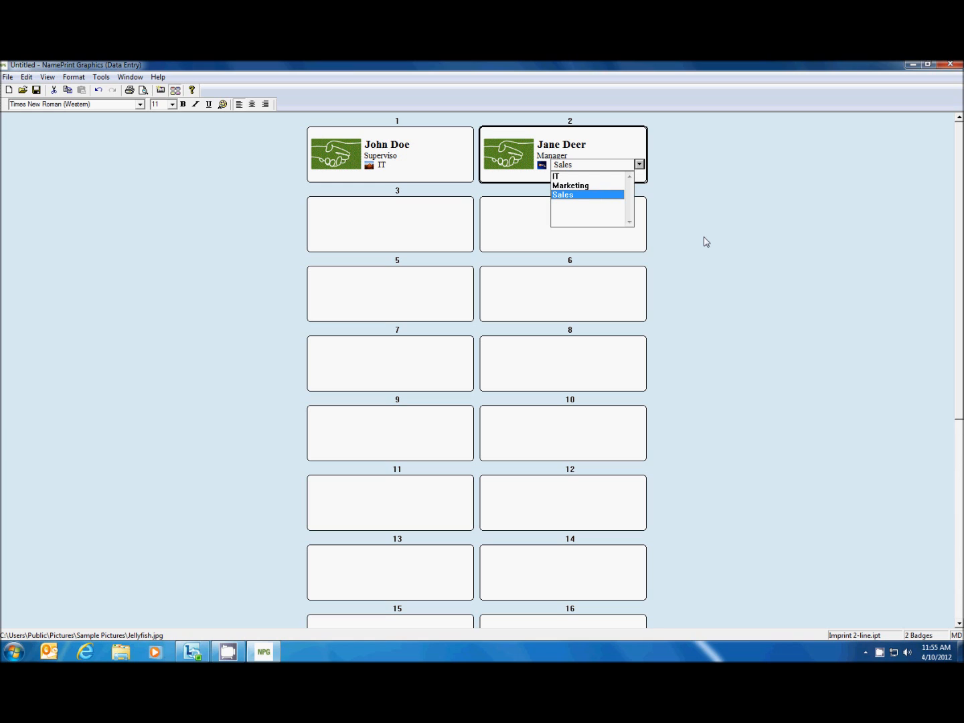
pyautogui.click(818, 249)
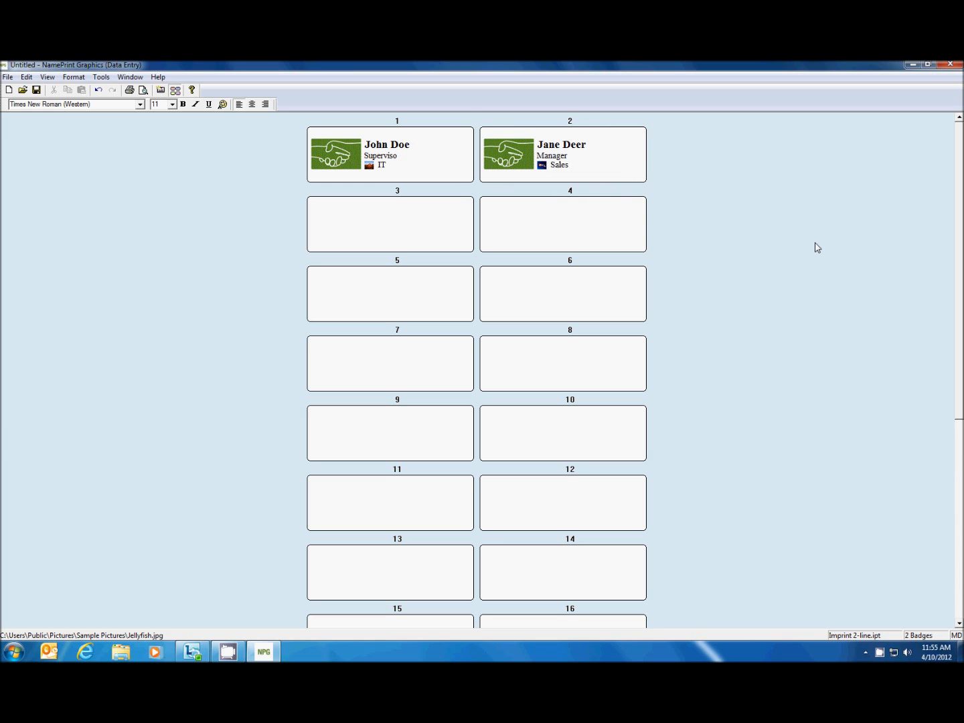
# Correct the title on badge 1 to Supervisor.
pyautogui.click(401, 157)
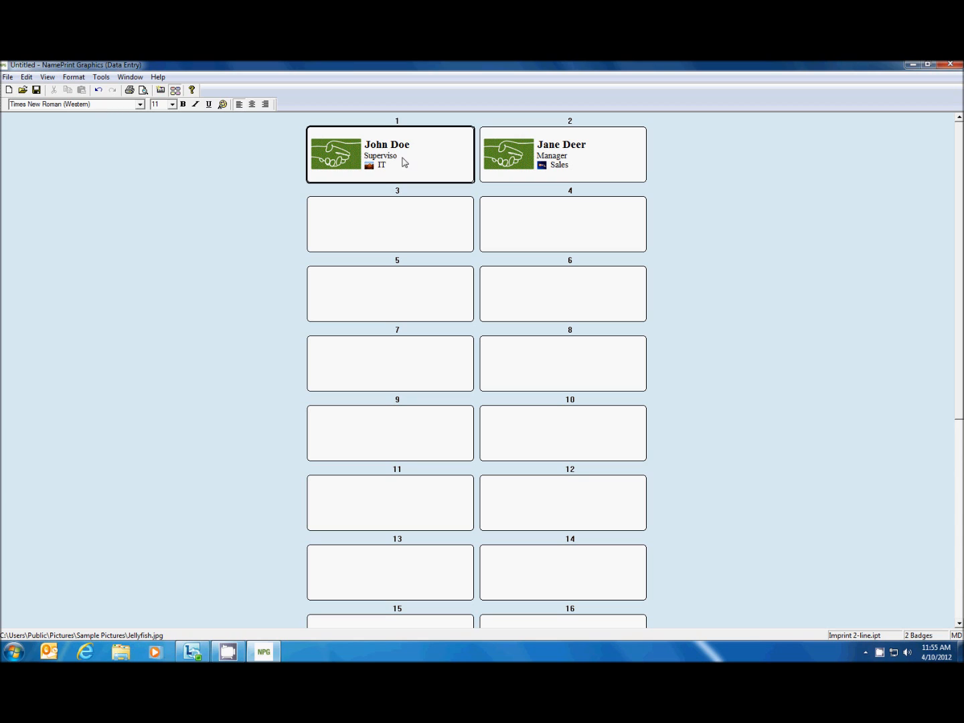
pyautogui.write('r')
pyautogui.click(214, 160)
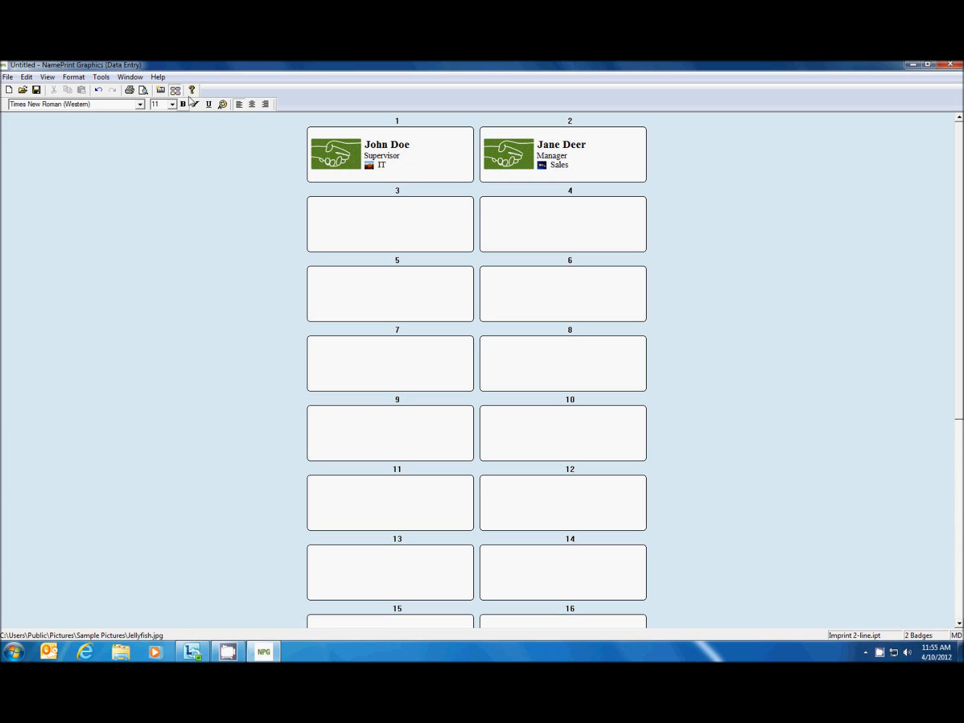
# Start a print preview of the badges and choose Peel-Off Insert Sheets as the insert sheet style.
pyautogui.click(142, 92)
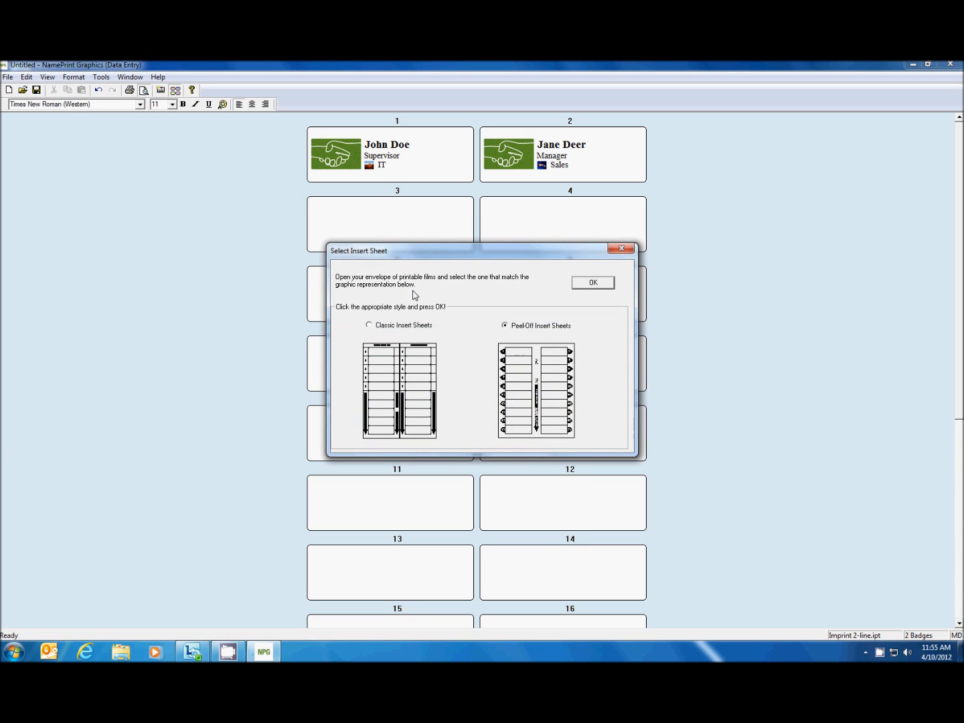
pyautogui.click(391, 328)
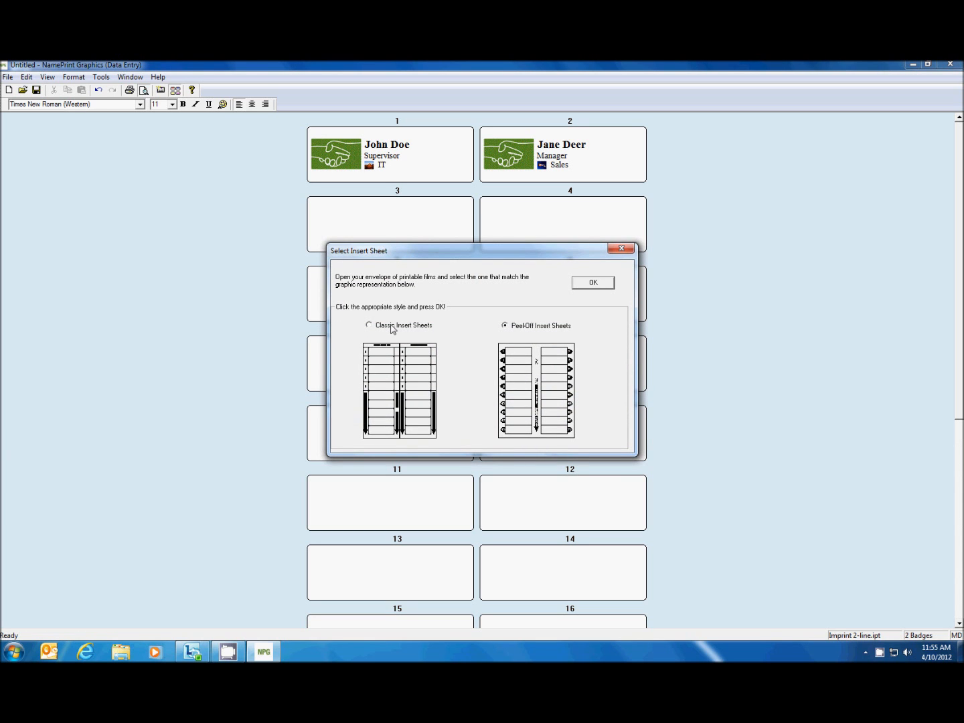
pyautogui.click(546, 331)
pyautogui.click(395, 329)
pyautogui.click(516, 329)
pyautogui.click(582, 284)
# Preview the badges on Letter (8.5" x 11") paper with insert 5 as the starting insert, and close the preview.
pyautogui.click(489, 244)
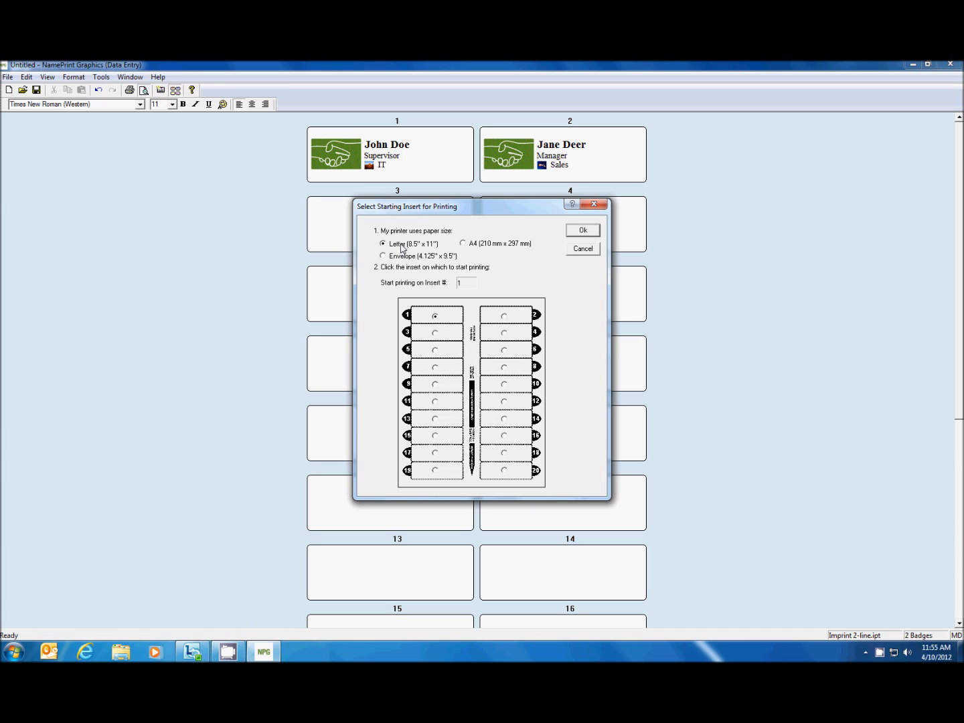
pyautogui.click(497, 248)
pyautogui.click(383, 257)
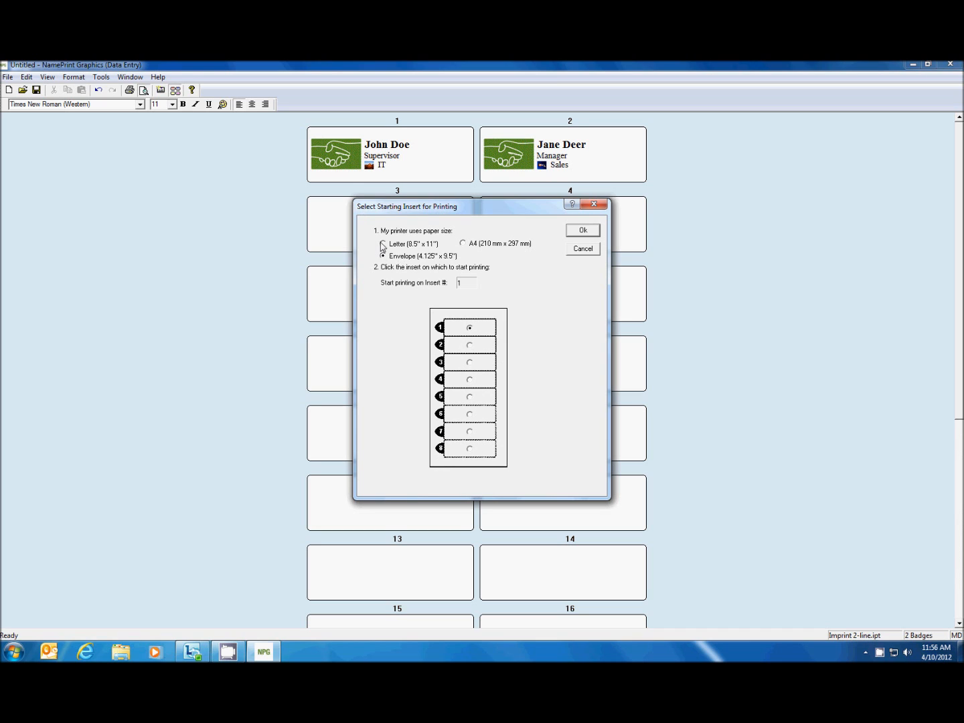
pyautogui.click(383, 245)
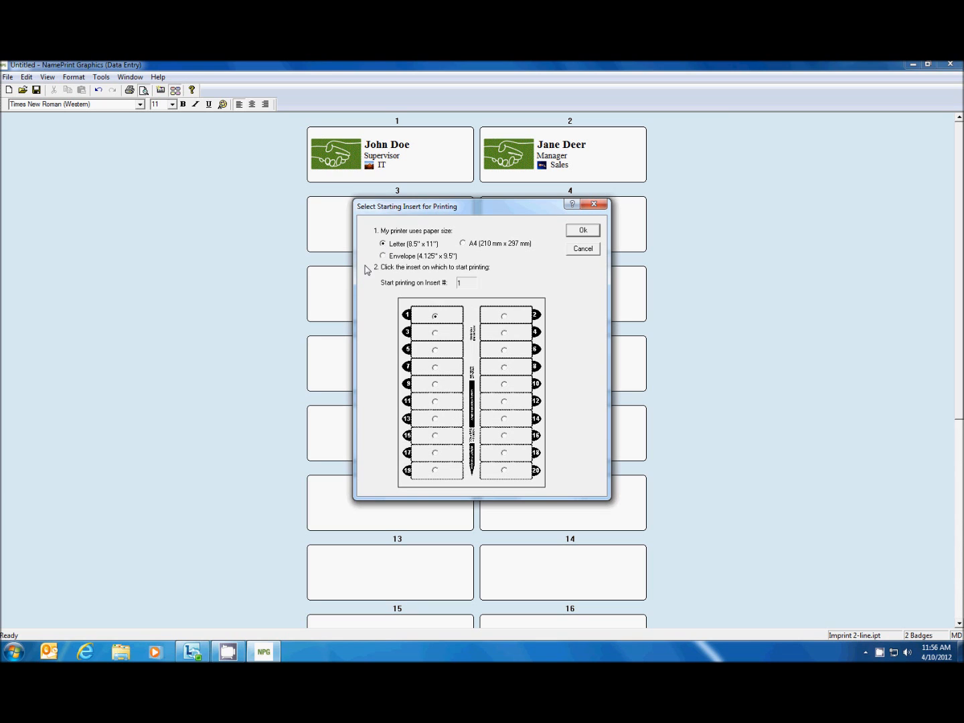
pyautogui.click(437, 352)
pyautogui.click(584, 232)
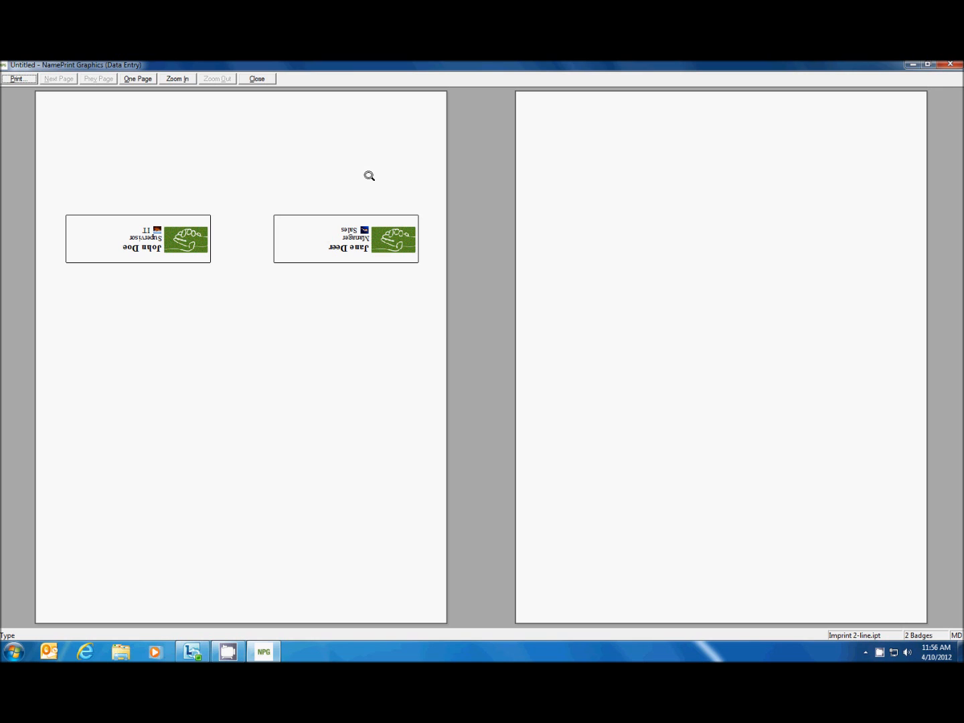
pyautogui.click(267, 79)
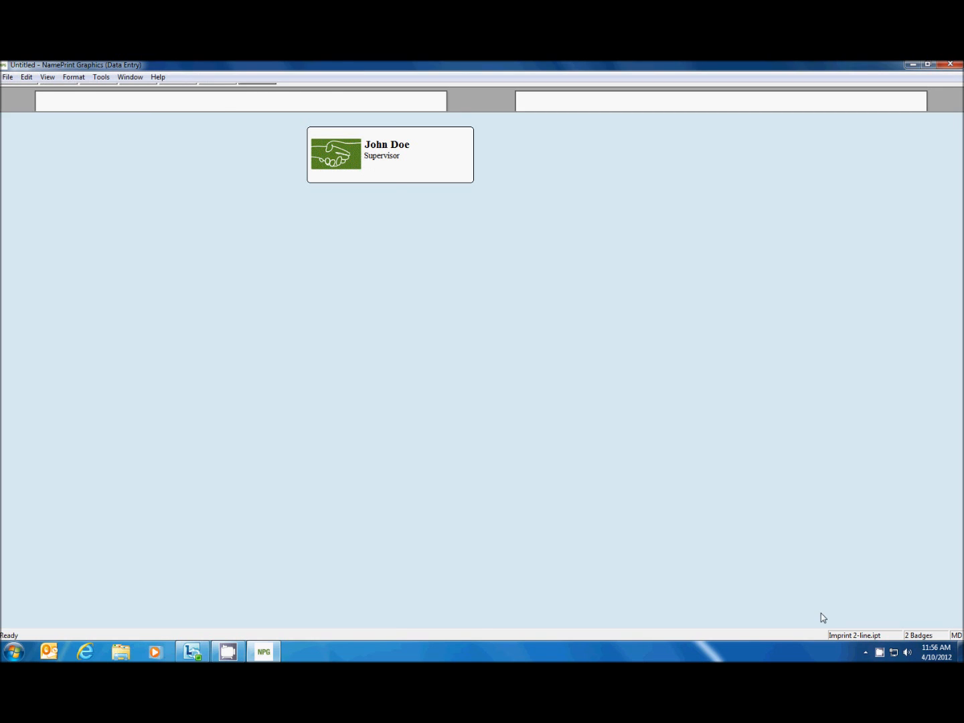